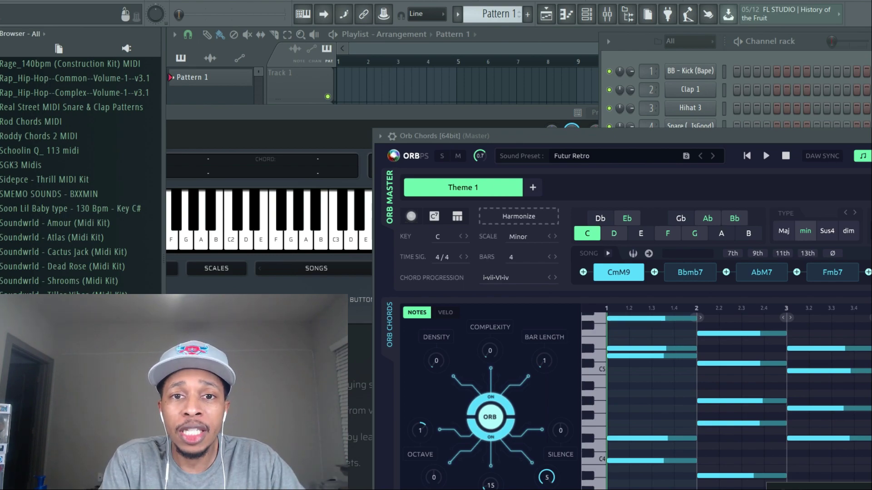
# - Shift Orb Chords aside and settle the Scaler 2 window on top of it
pyautogui.moveTo(558, 135); pyautogui.dragTo(712, 137)
pyautogui.moveTo(432, 108); pyautogui.dragTo(547, 85)
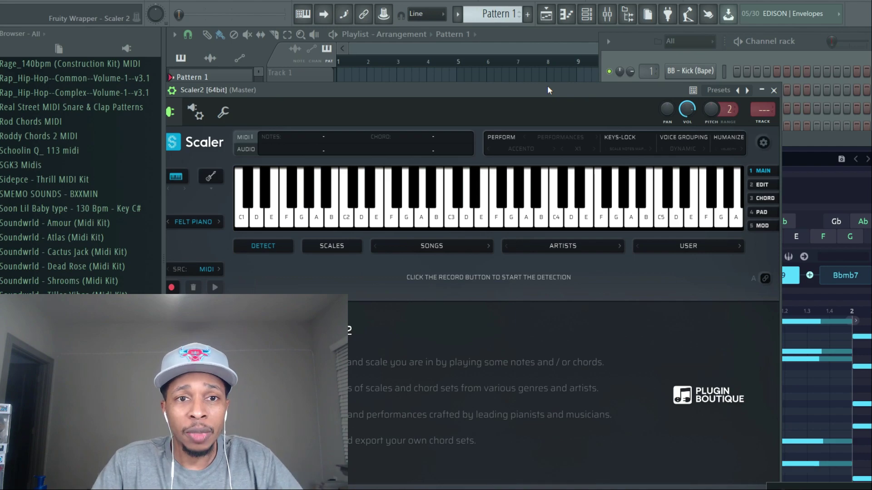
pyautogui.moveTo(548, 90); pyautogui.dragTo(301, 169)
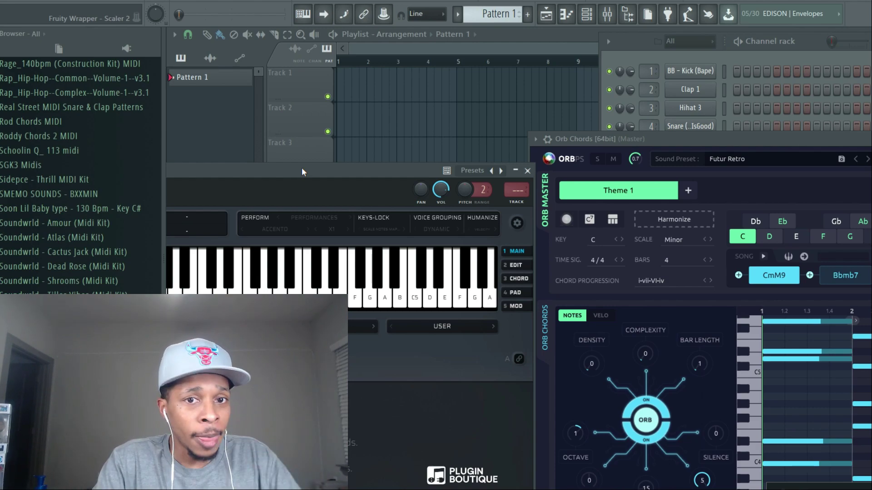
pyautogui.moveTo(311, 170); pyautogui.dragTo(552, 67)
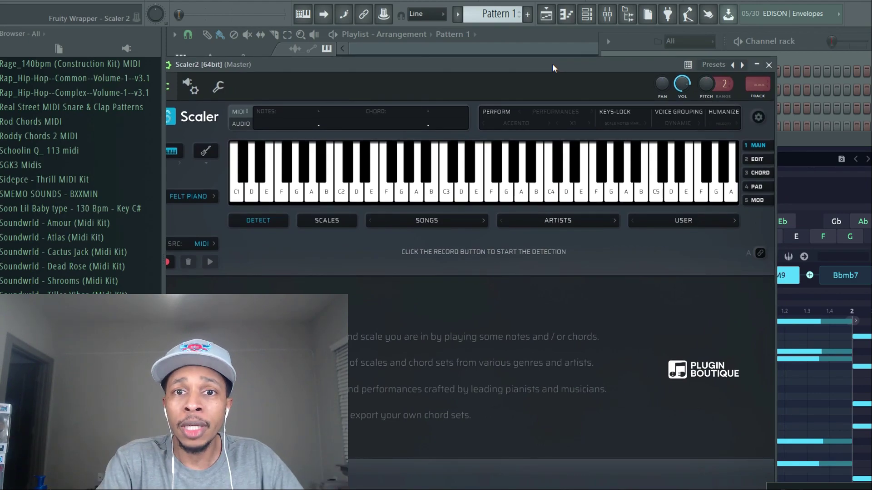
# - Browse Scaler's Common Progressions menus, then bring back Orb Chords showing its C minor progression
pyautogui.click(488, 111)
pyautogui.moveTo(415, 142)
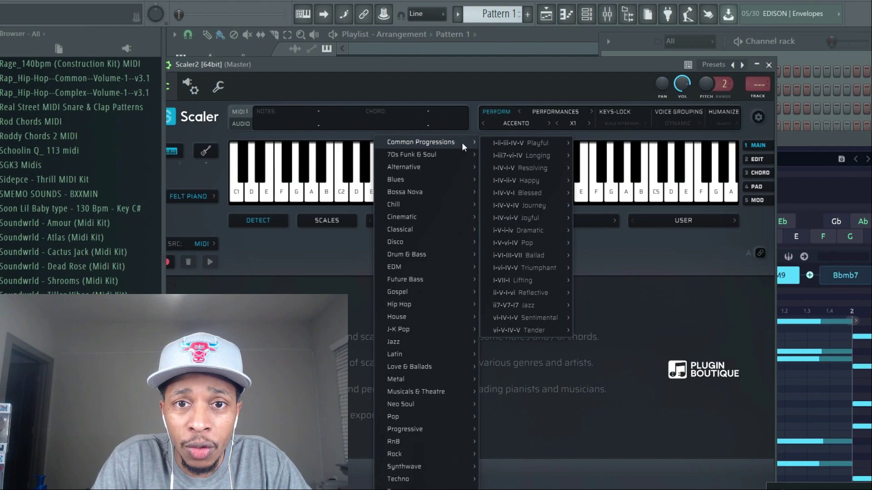
pyautogui.moveTo(487, 144)
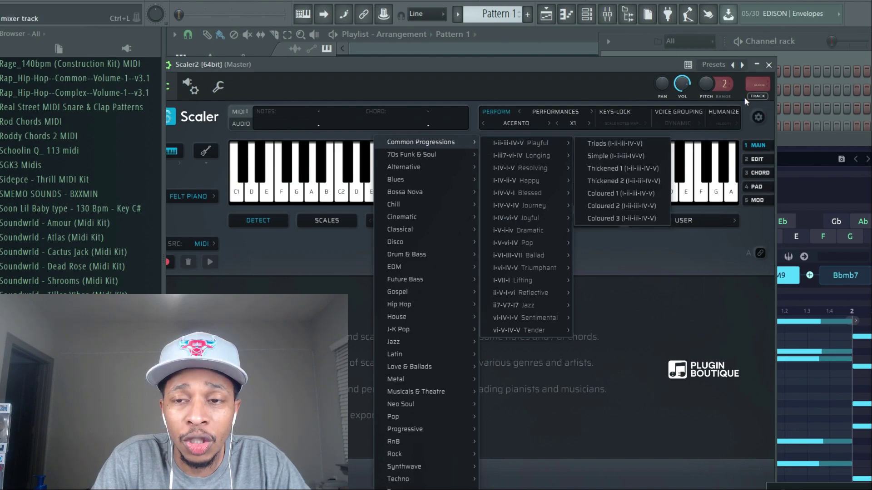
pyautogui.click(800, 145)
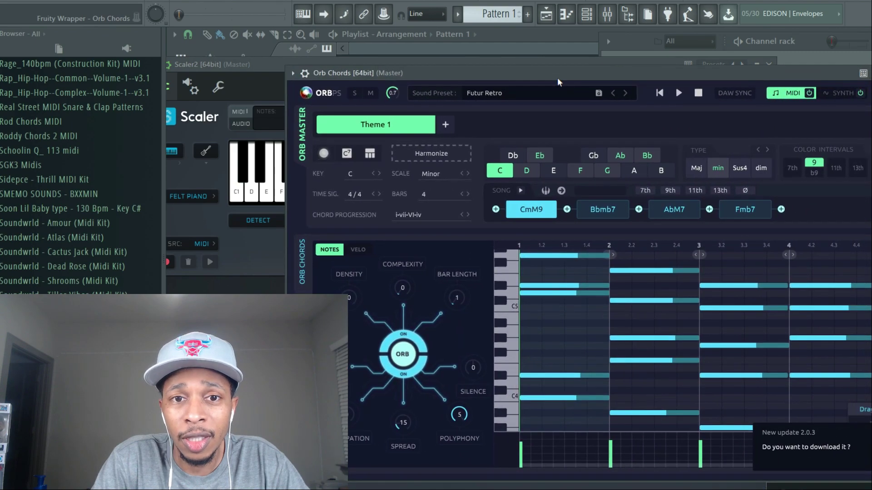
# - Open Orb Chords' progression browser and filter it to the Excited category
pyautogui.click(434, 218)
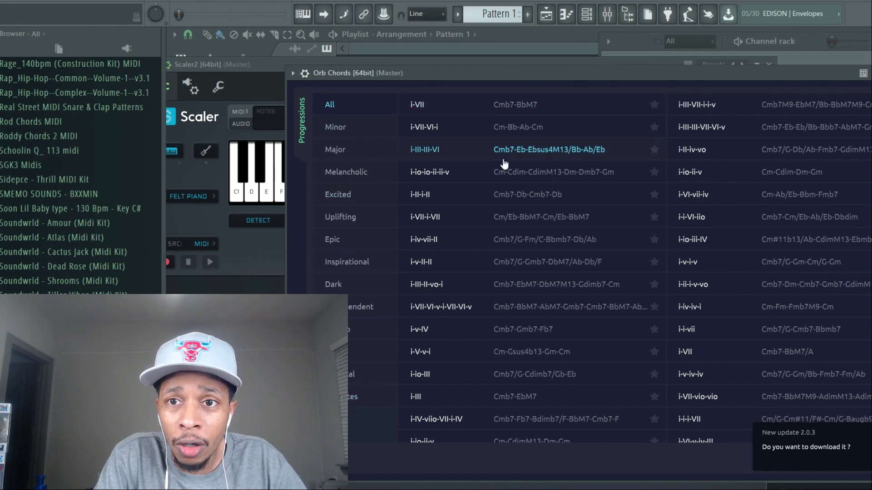
pyautogui.scroll(-10, 603, 164)
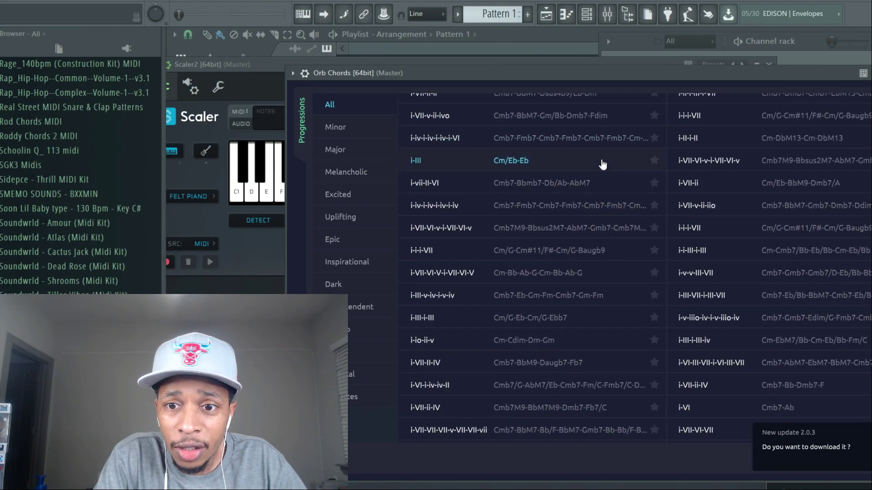
pyautogui.moveTo(681, 73); pyautogui.dragTo(610, 69)
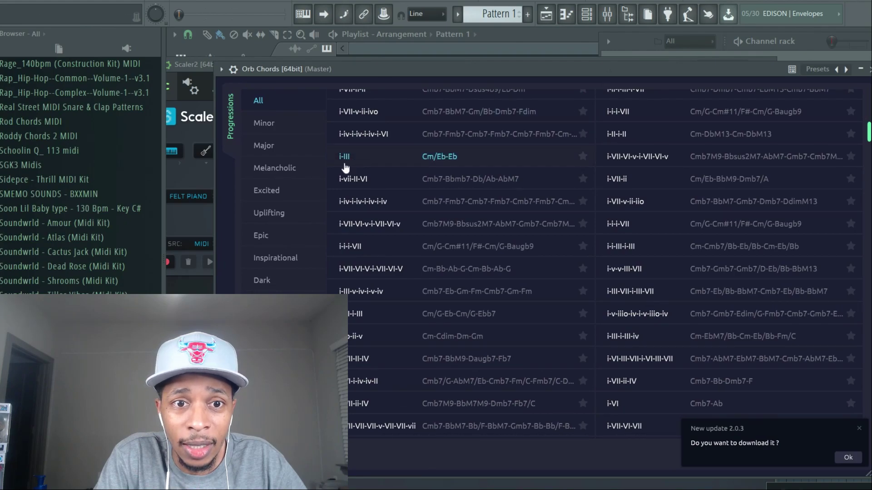
pyautogui.click(271, 193)
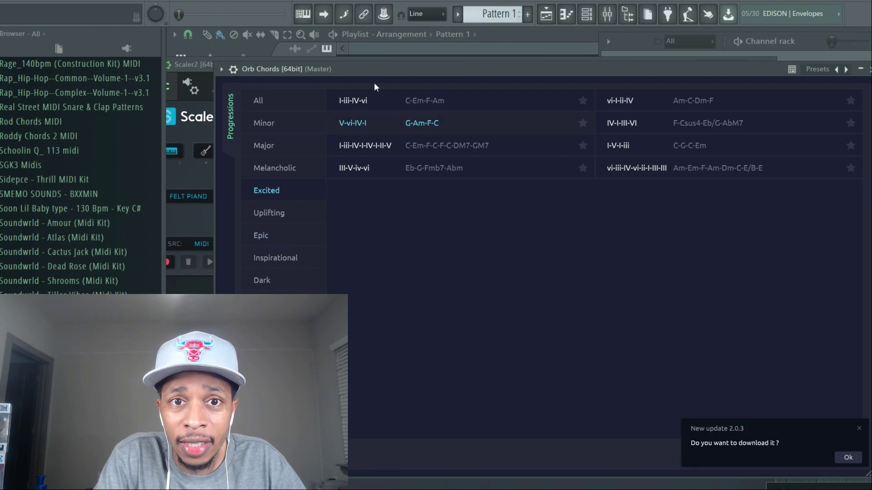
pyautogui.moveTo(368, 69); pyautogui.dragTo(621, 375)
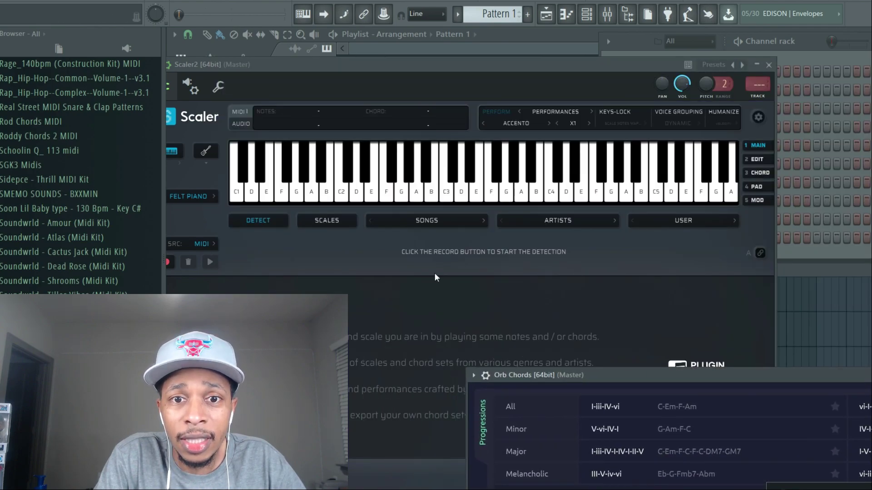
pyautogui.click(432, 217)
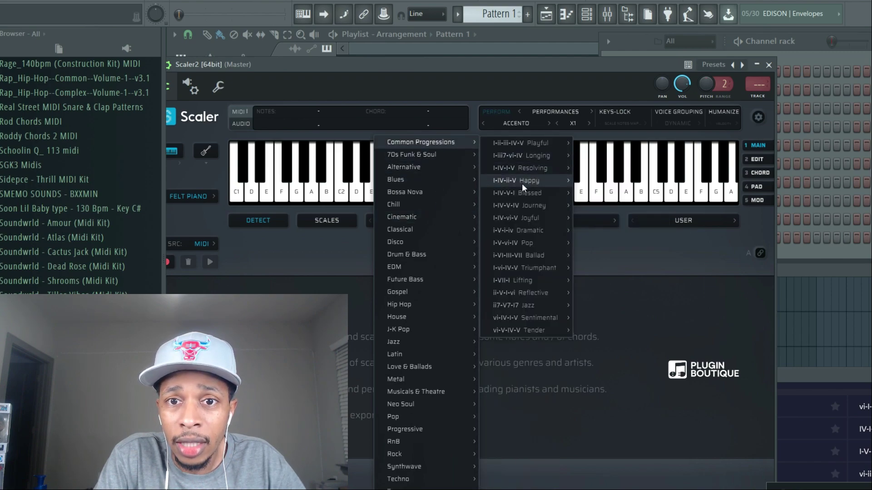
pyautogui.moveTo(522, 184)
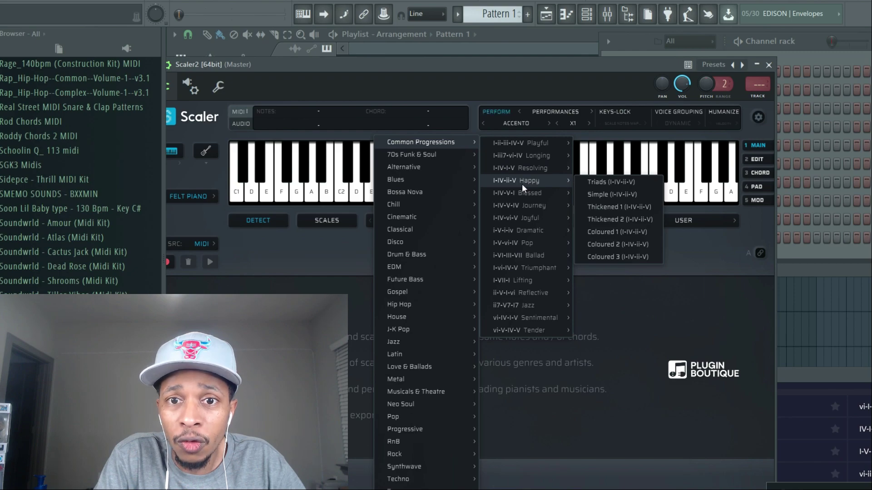
pyautogui.click(767, 91)
pyautogui.moveTo(767, 91); pyautogui.dragTo(724, 42)
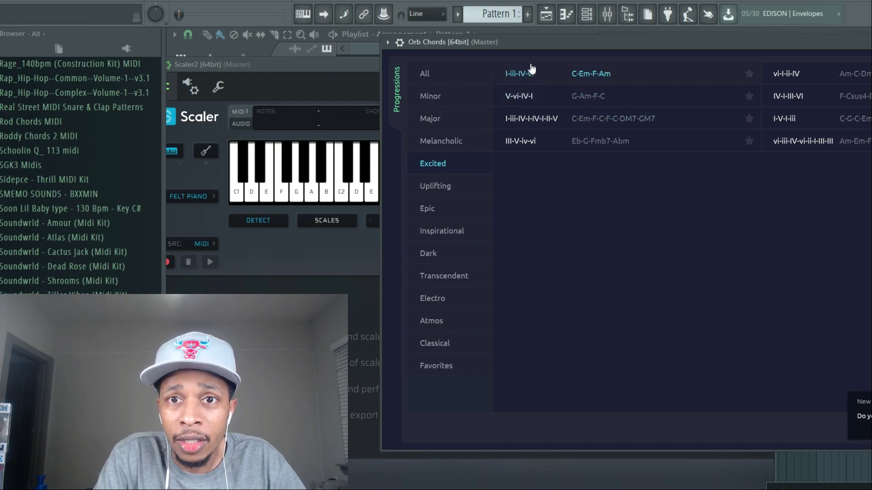
# - Try I-V-I-iii and C-Em-F-Am in Orb Chords, settling on I-V-I-iii, then raise Scaler 2
pyautogui.moveTo(523, 43); pyautogui.dragTo(393, 250)
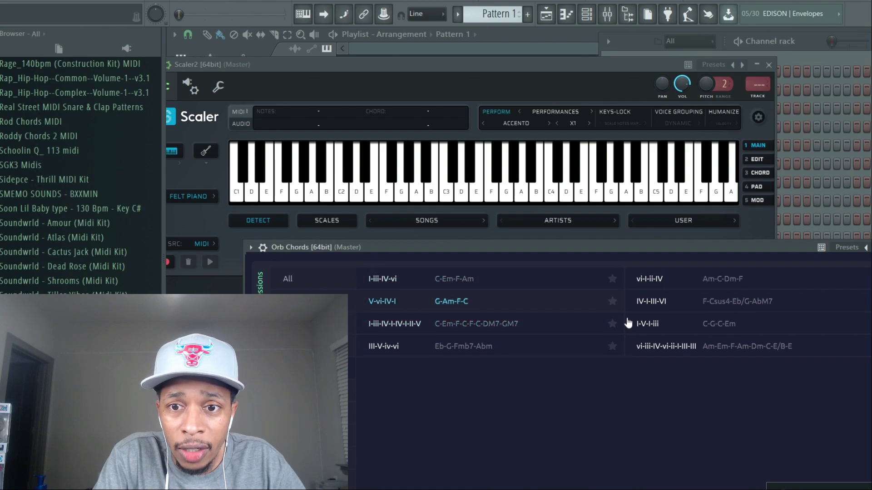
pyautogui.click(724, 327)
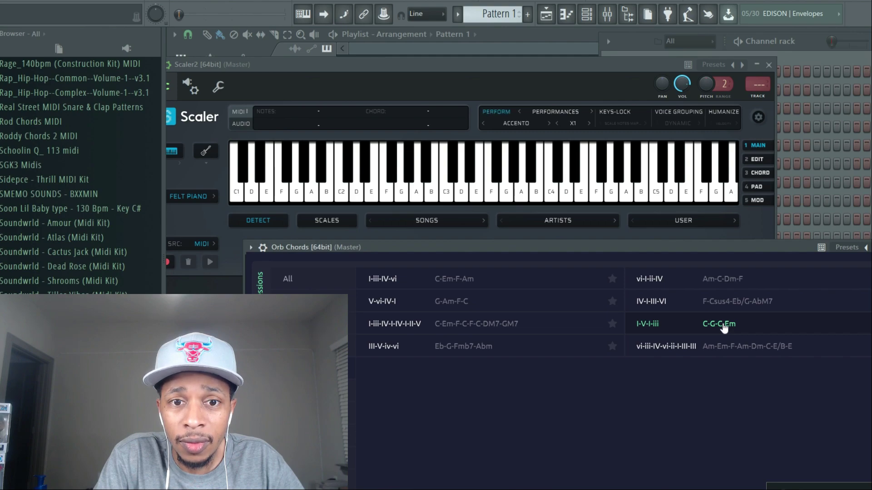
pyautogui.click(438, 281)
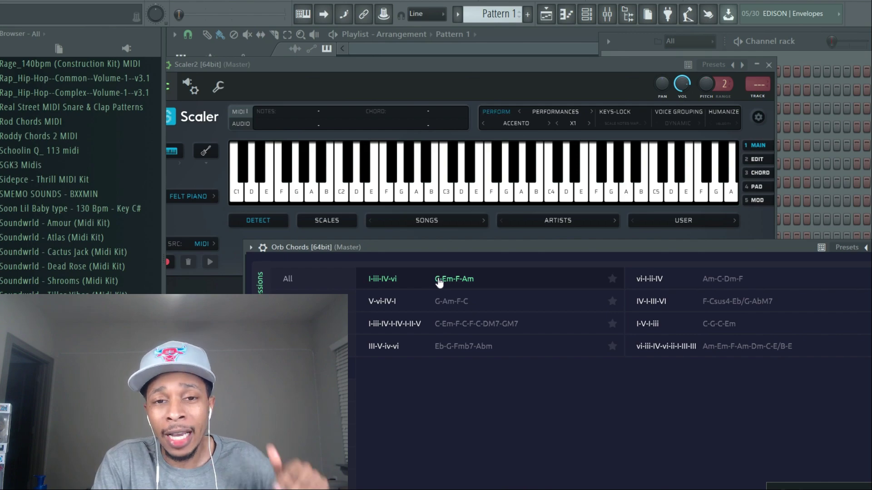
pyautogui.click(714, 326)
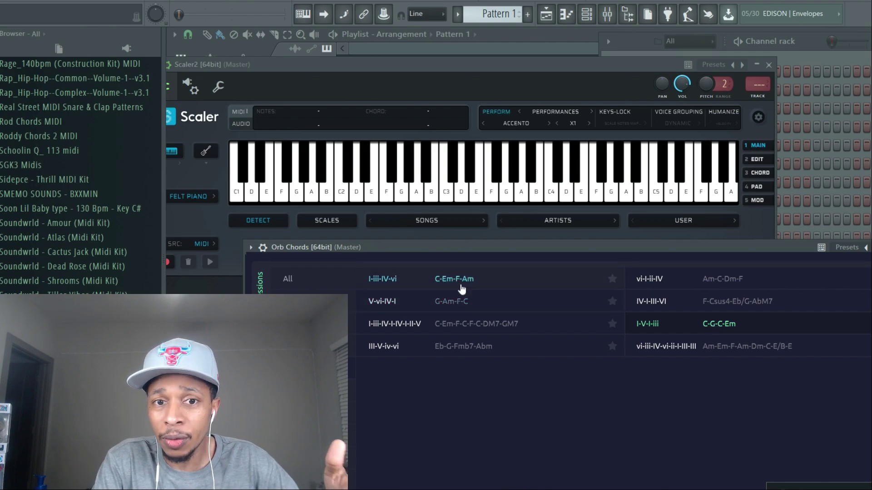
pyautogui.click(486, 209)
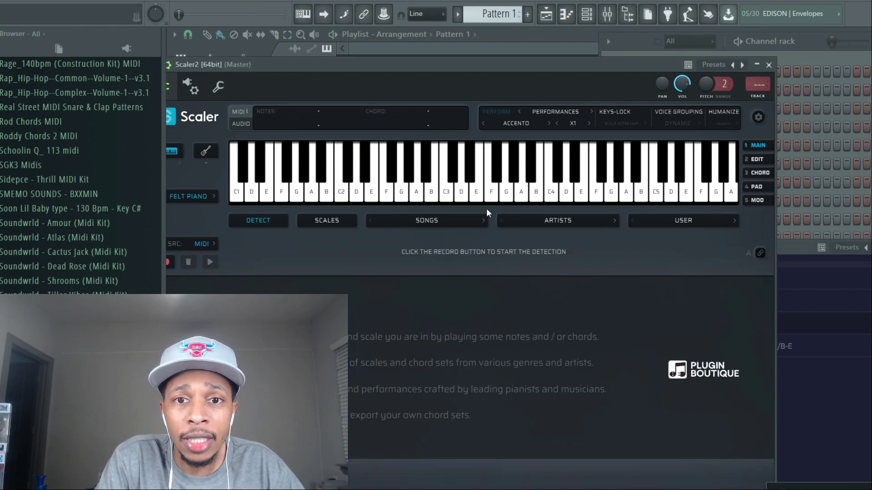
# - Load Scaler's I-IV-ii-V Happy Triads and audition the F maj, D min and G maj pads
pyautogui.click(463, 218)
pyautogui.moveTo(470, 143)
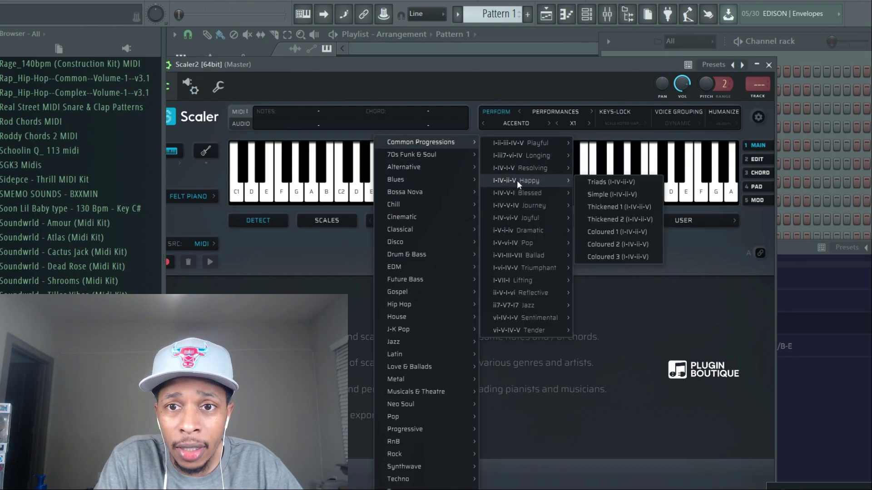
pyautogui.moveTo(544, 183)
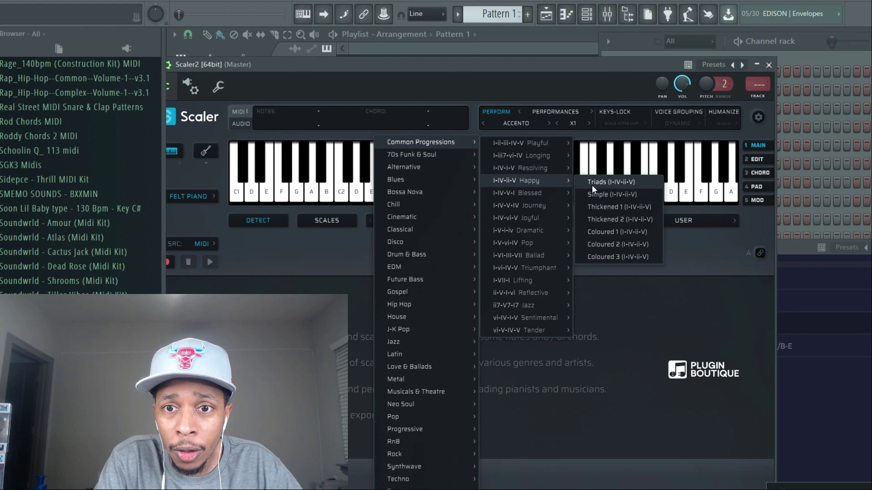
pyautogui.click(615, 180)
pyautogui.click(310, 258)
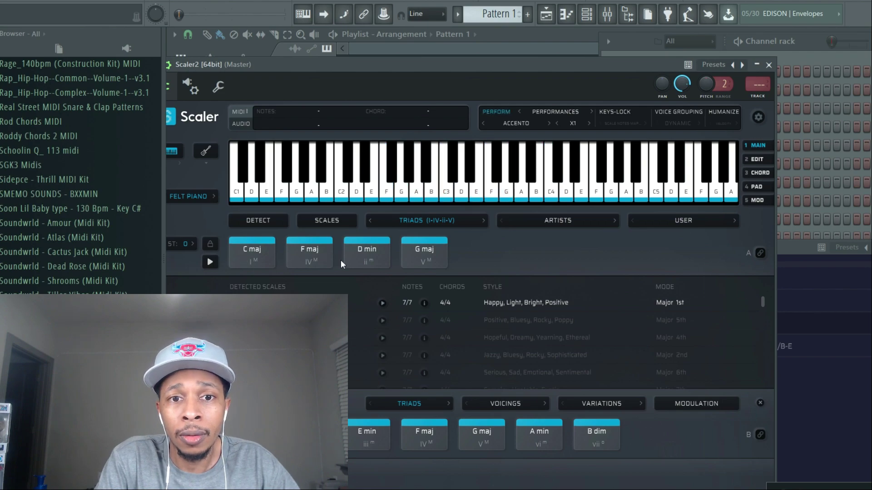
pyautogui.click(366, 260)
pyautogui.click(425, 260)
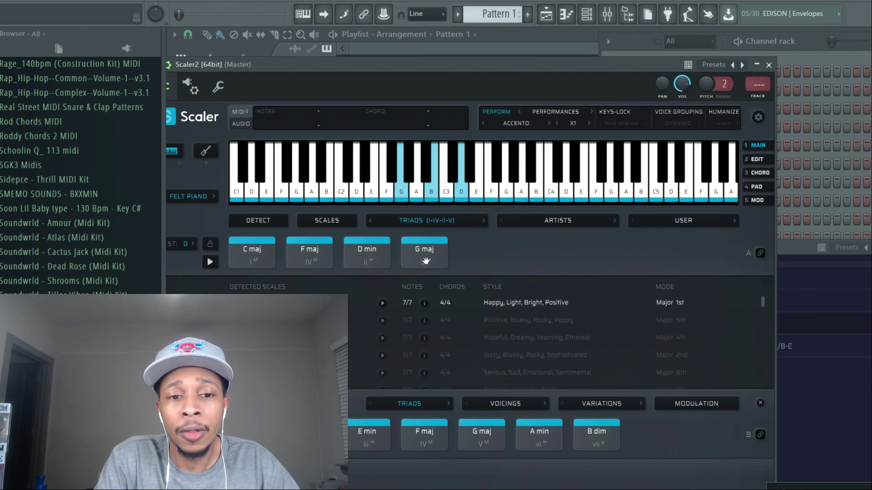
# - Select the C-Em-F-Am progression in Orb Chords and put Scaler 2 back in front
pyautogui.moveTo(503, 63); pyautogui.dragTo(308, 397)
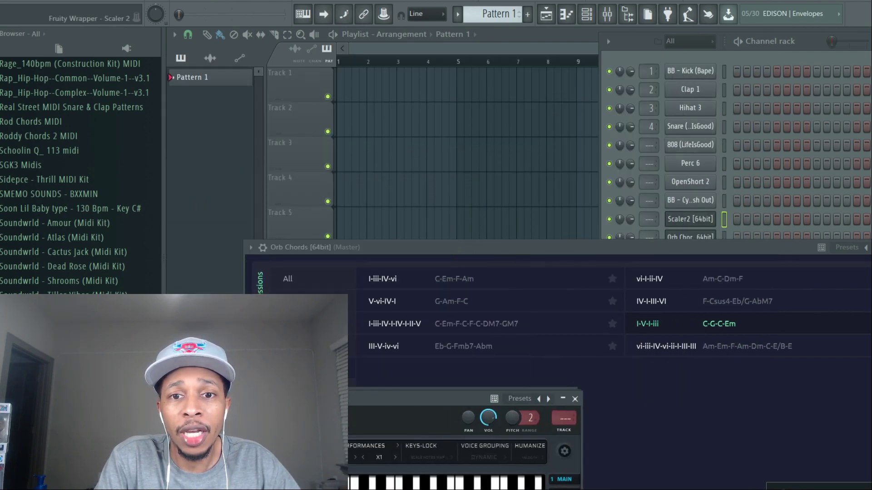
pyautogui.click(445, 282)
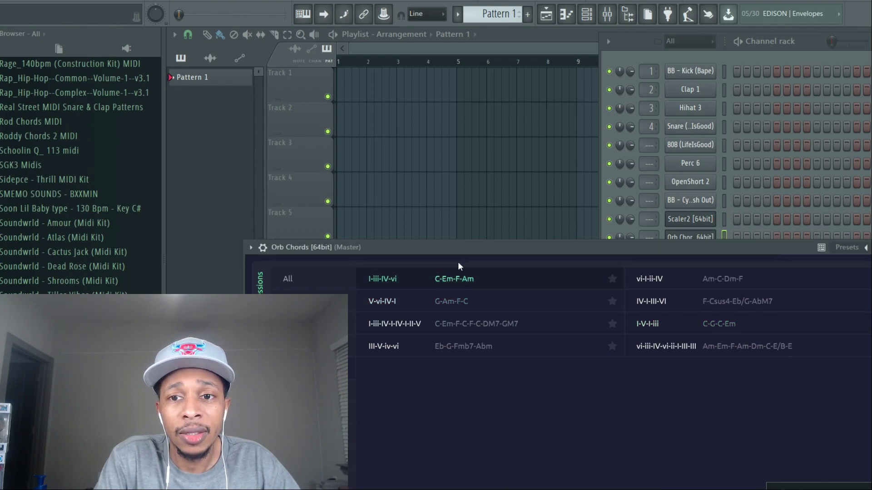
pyautogui.moveTo(471, 246); pyautogui.dragTo(753, 92)
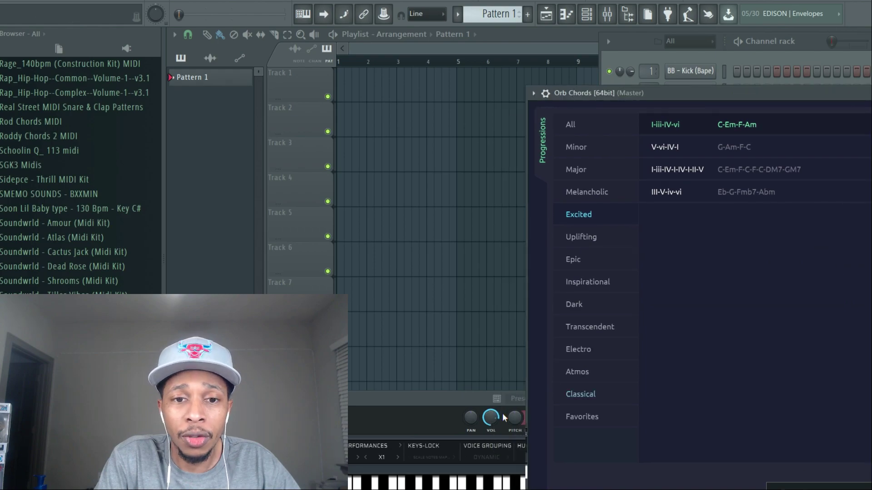
pyautogui.moveTo(398, 397); pyautogui.dragTo(587, 55)
# - Audition the C maj, F maj, D min and G maj pads and play the whole progression
pyautogui.click(246, 243)
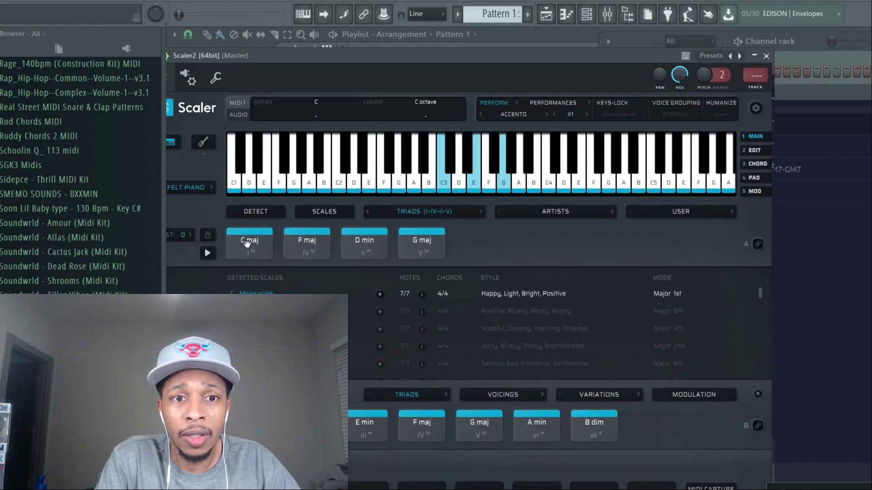
pyautogui.click(296, 256)
pyautogui.click(363, 248)
pyautogui.click(423, 245)
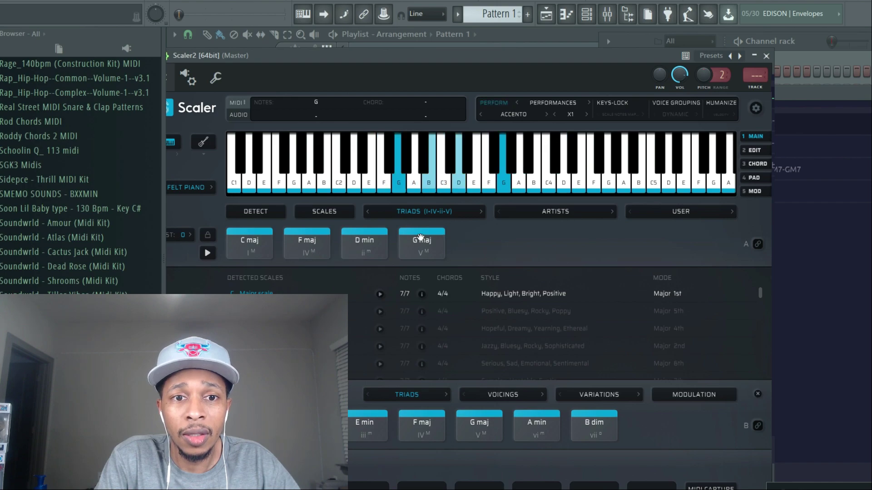
pyautogui.click(206, 253)
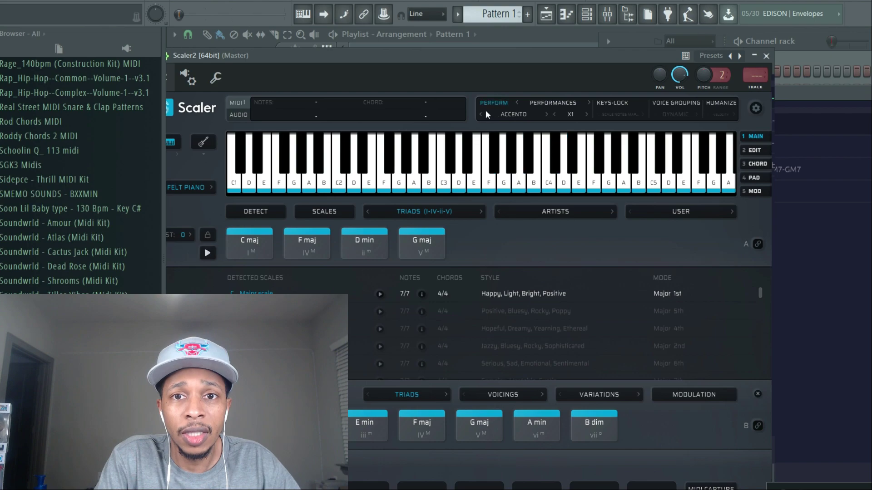
# - Turn off Scaler's performance styling and replay the chord progression plain
pyautogui.click(509, 121)
pyautogui.moveTo(509, 127)
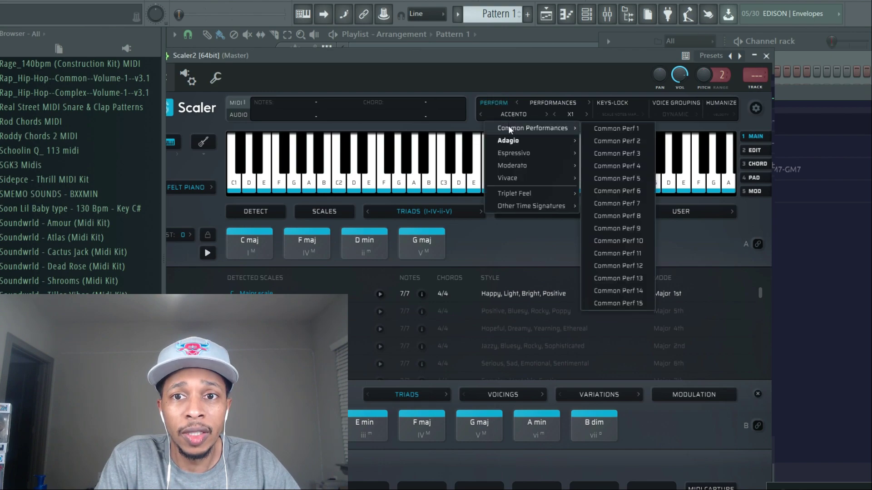
pyautogui.click(503, 108)
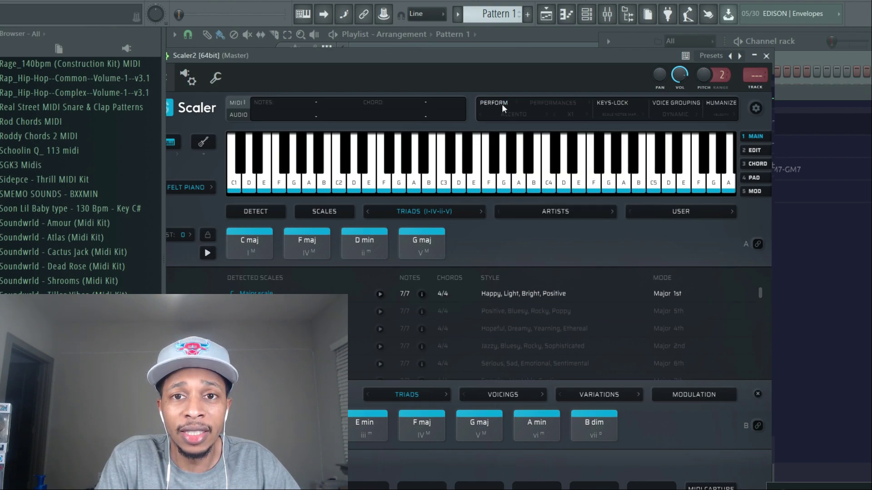
pyautogui.click(210, 255)
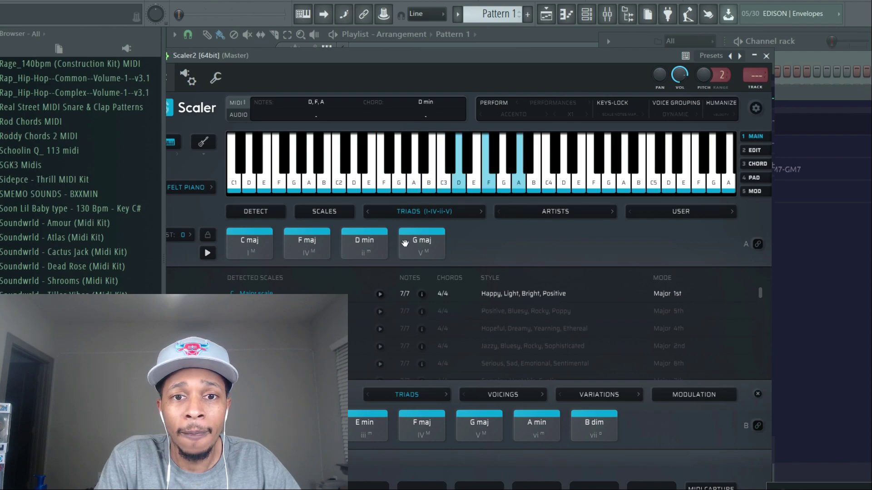
pyautogui.click(209, 254)
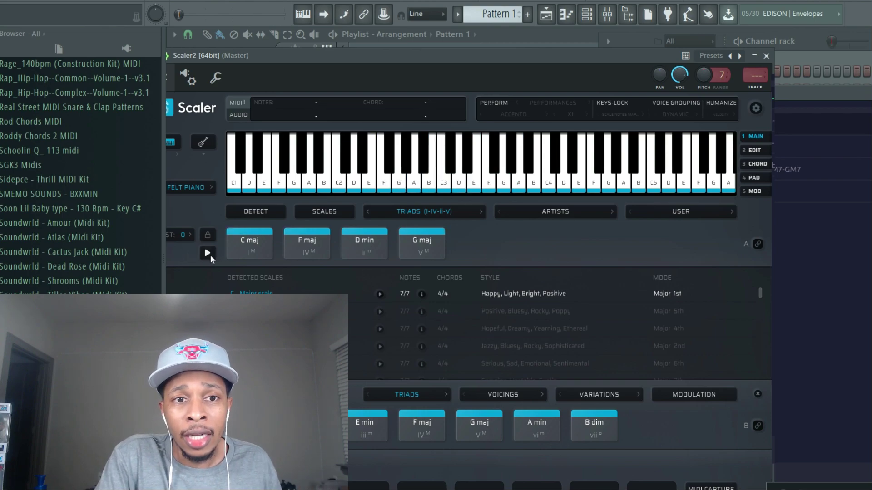
# - Reopen Orb Chords, dismiss the update notice, and load the C-Em-F-Am progression
pyautogui.click(780, 107)
pyautogui.moveTo(716, 55); pyautogui.dragTo(585, 61)
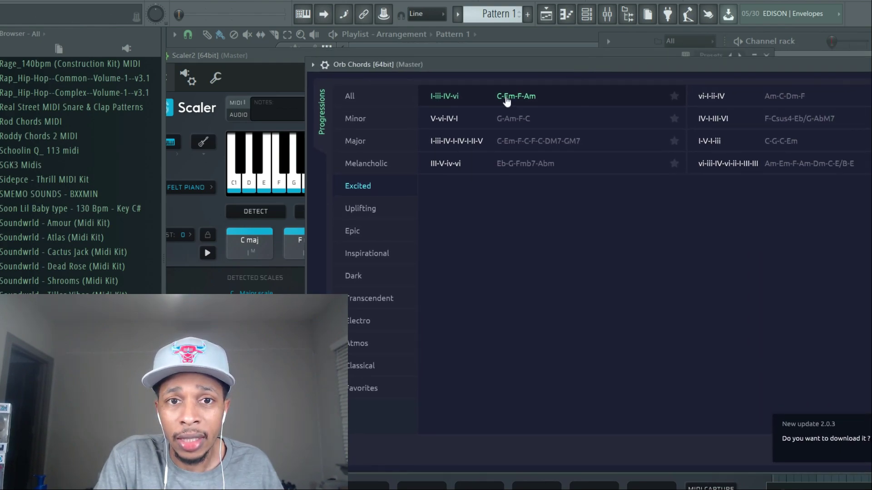
pyautogui.moveTo(618, 67); pyautogui.dragTo(447, 83)
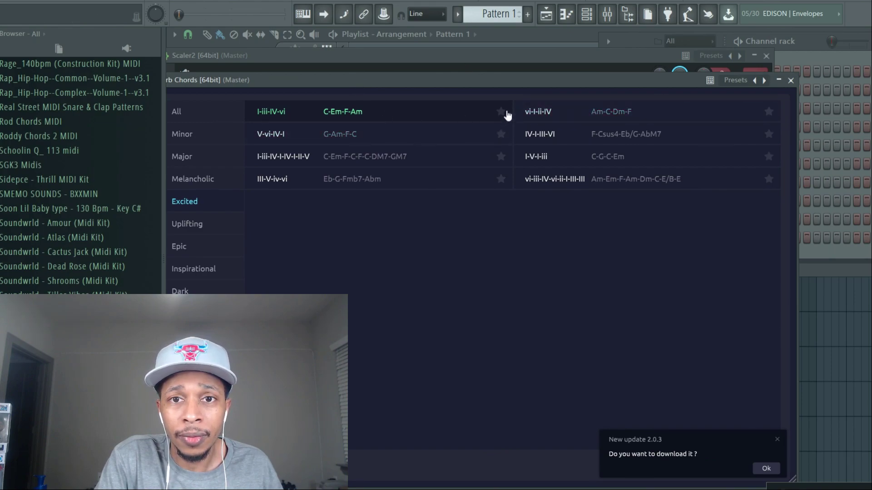
pyautogui.click(779, 439)
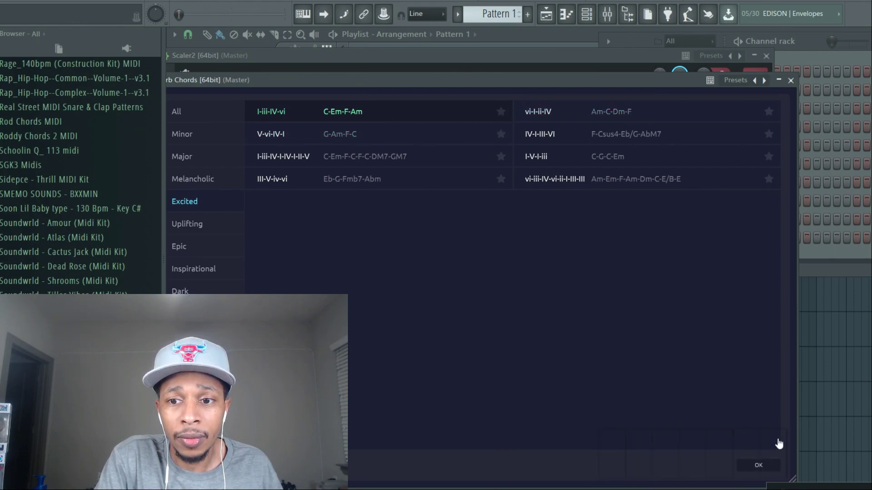
pyautogui.click(759, 467)
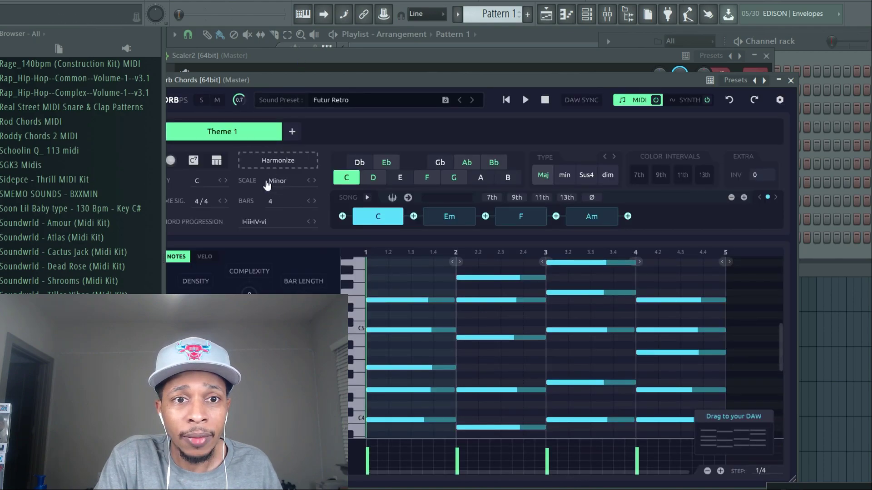
# - Change the Orb Chords scale from Minor to Major and reopen the progression browser
pyautogui.click(287, 182)
pyautogui.click(287, 197)
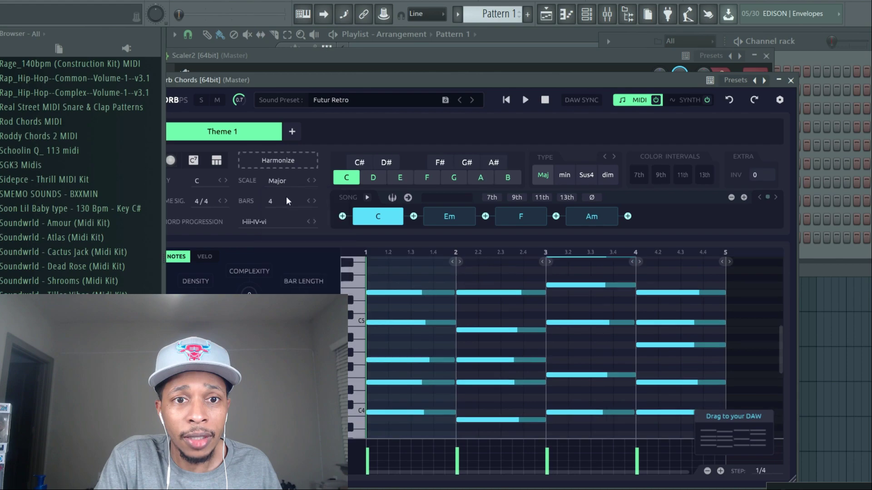
pyautogui.click(261, 222)
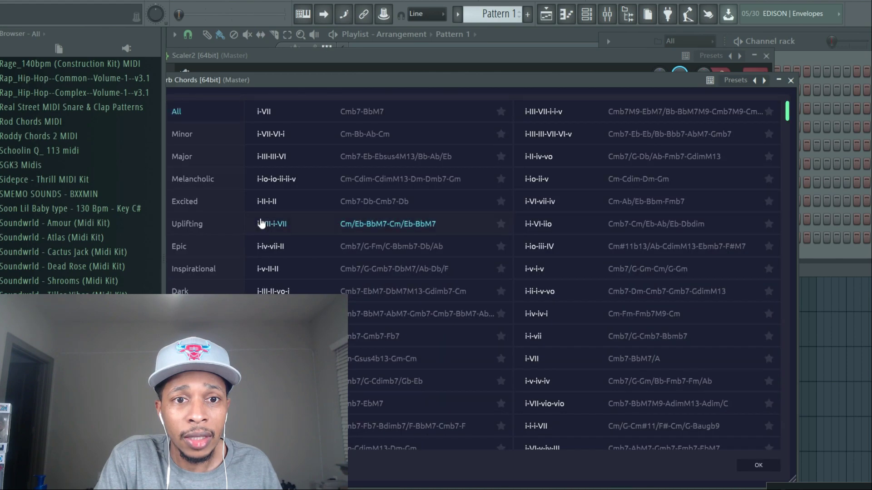
# - Filter Orb Chords to Excited progressions and bring Scaler 2 to the front
pyautogui.click(190, 205)
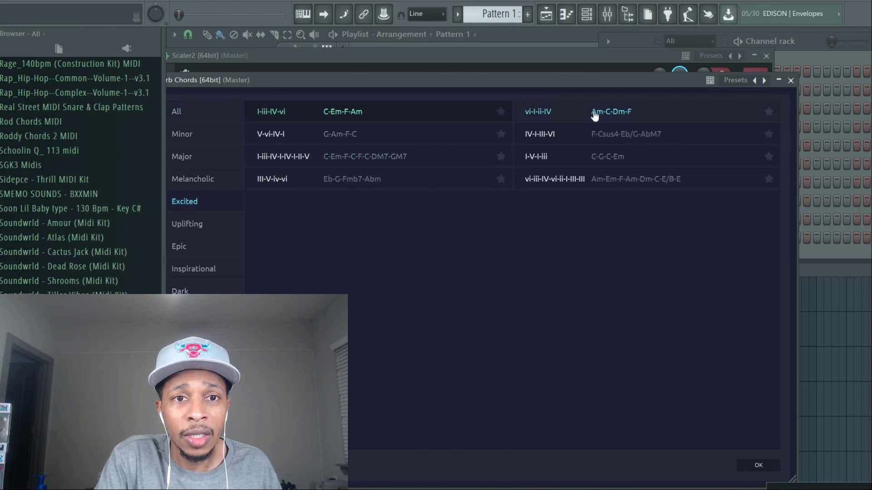
pyautogui.moveTo(558, 82); pyautogui.dragTo(871, 154)
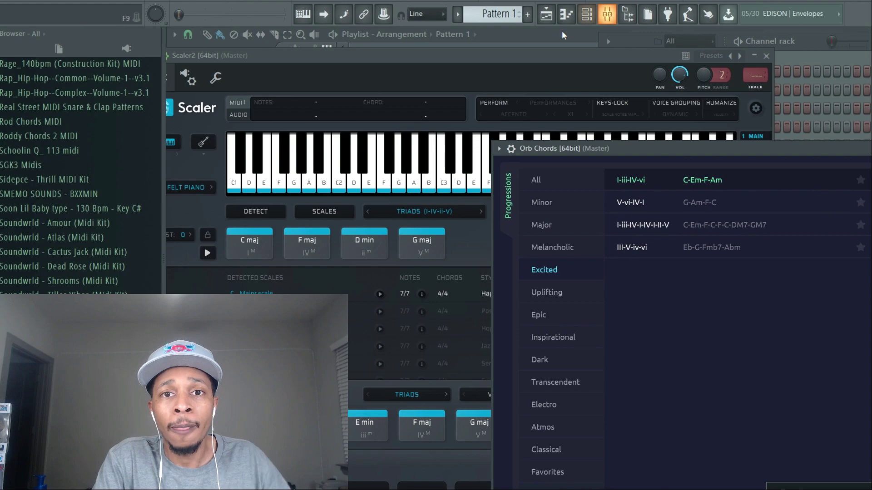
pyautogui.click(510, 54)
# - Load the ii7-V7-I7 Jazz triads in Scaler and audition D min7, G 7 and C maj7
pyautogui.click(410, 214)
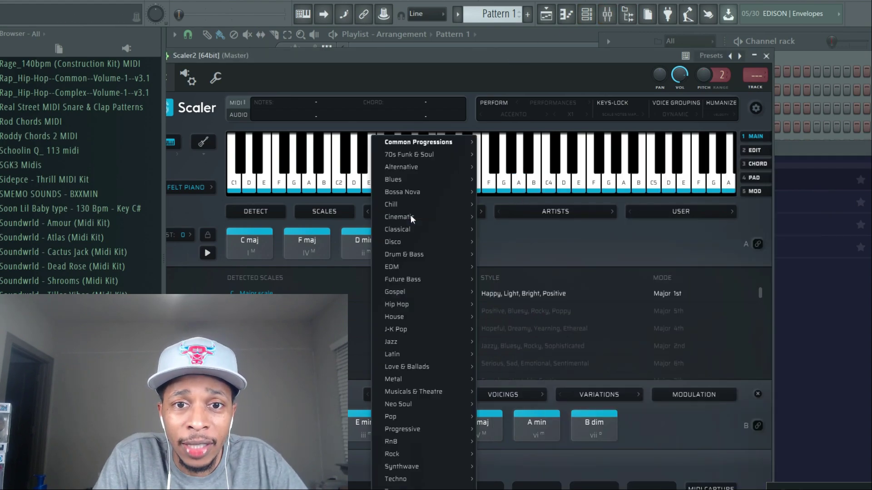
pyautogui.moveTo(436, 142)
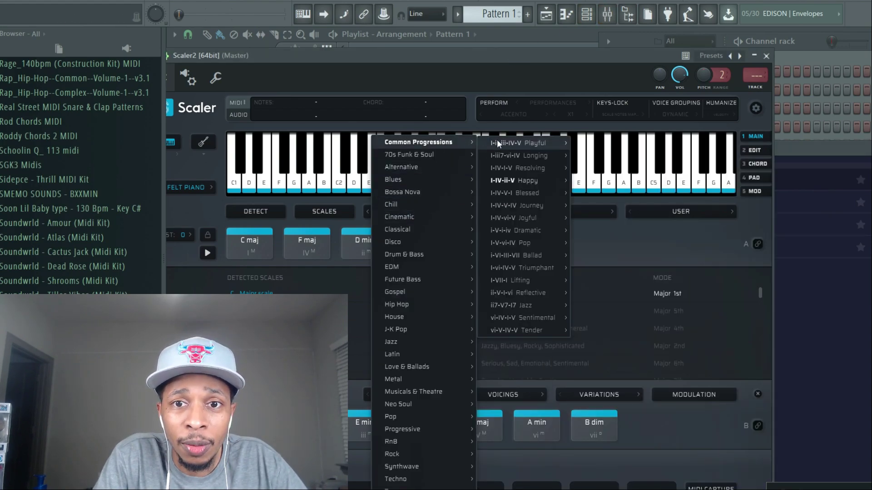
pyautogui.moveTo(521, 309)
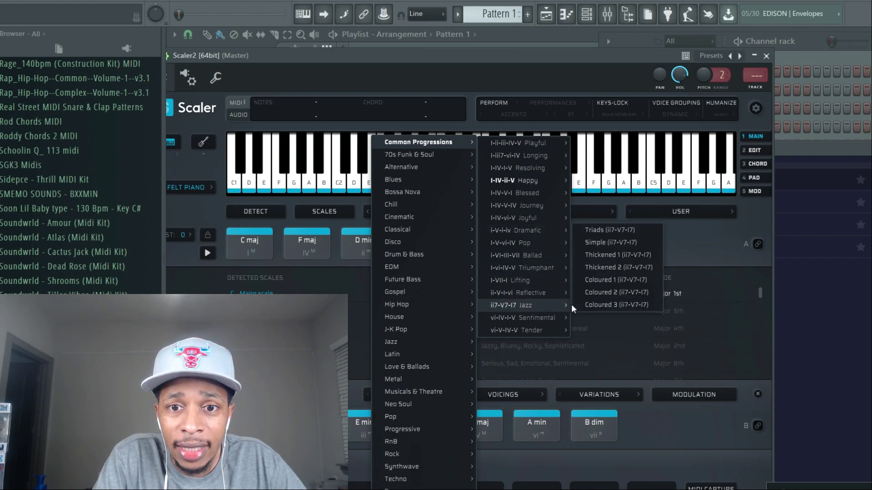
pyautogui.click(591, 231)
pyautogui.click(249, 245)
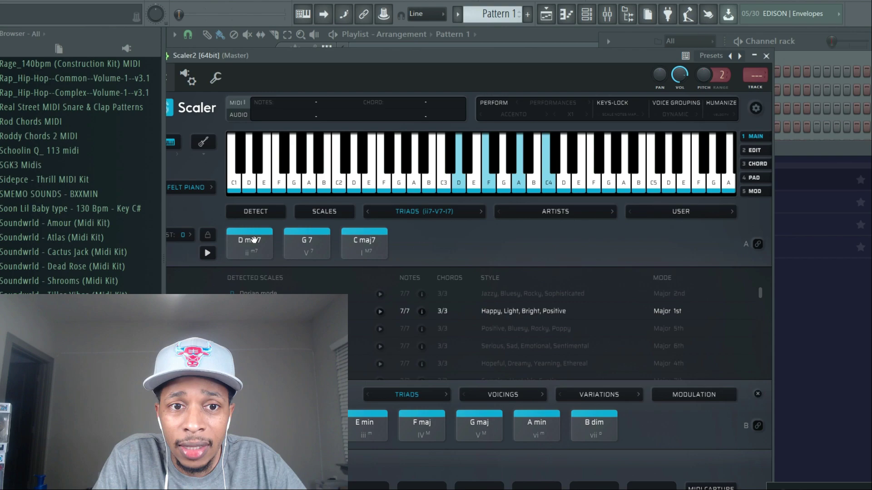
pyautogui.click(307, 245)
pyautogui.click(370, 249)
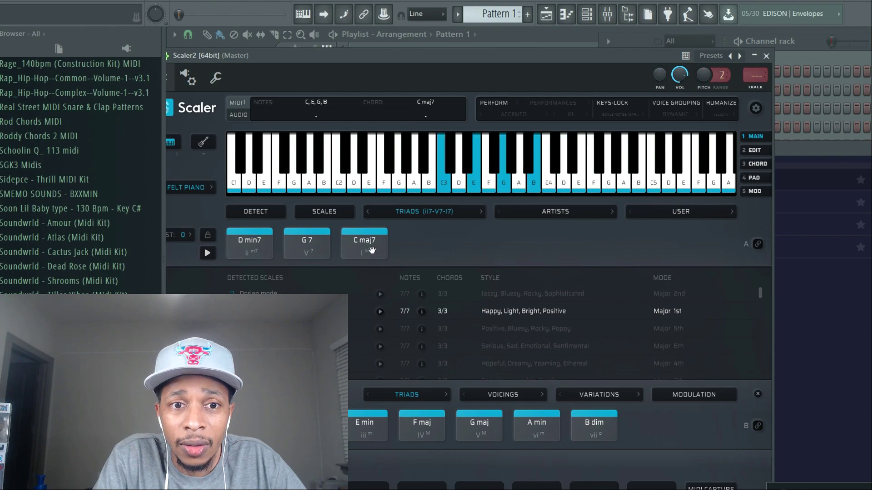
pyautogui.click(820, 154)
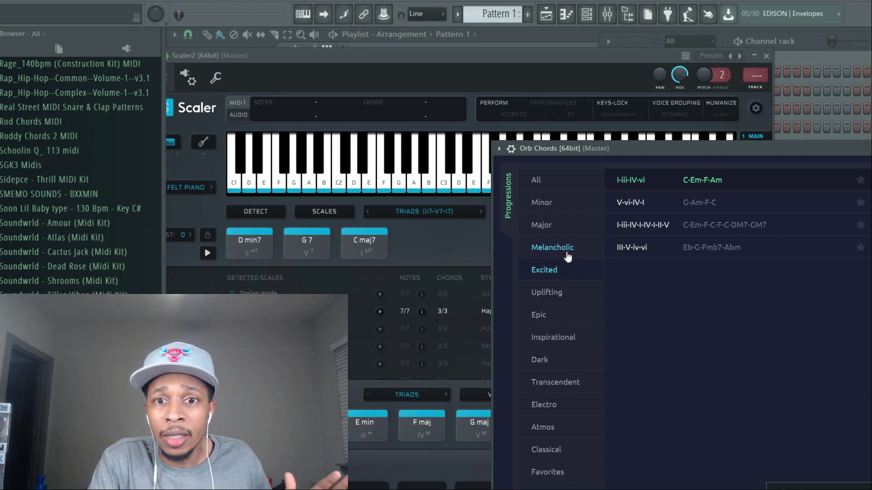
# - Browse Orb Chords' Classical then Melancholic progressions and pick ii-IV-vi-V (Dm-F-Am-G)
pyautogui.moveTo(680, 148); pyautogui.dragTo(631, 92)
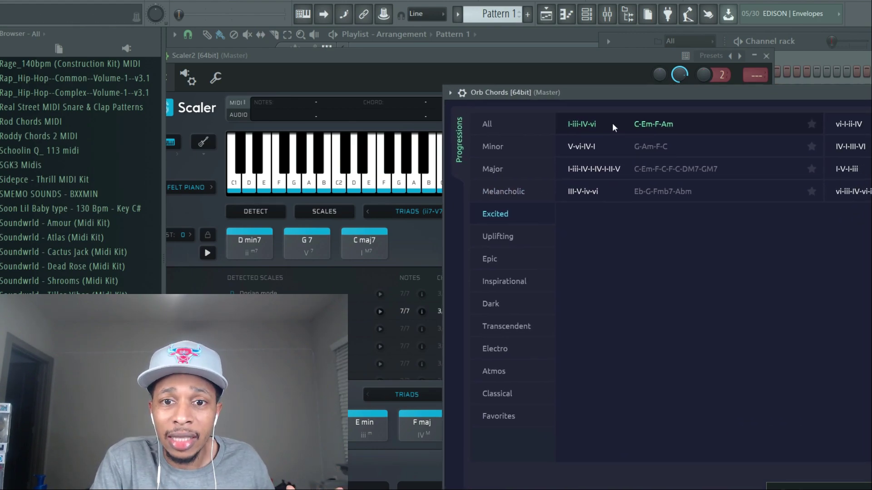
pyautogui.click(506, 400)
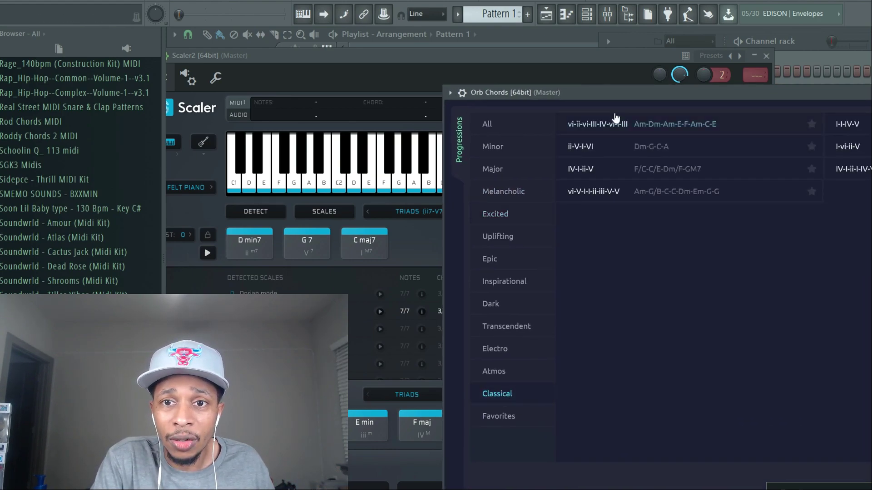
pyautogui.click(509, 194)
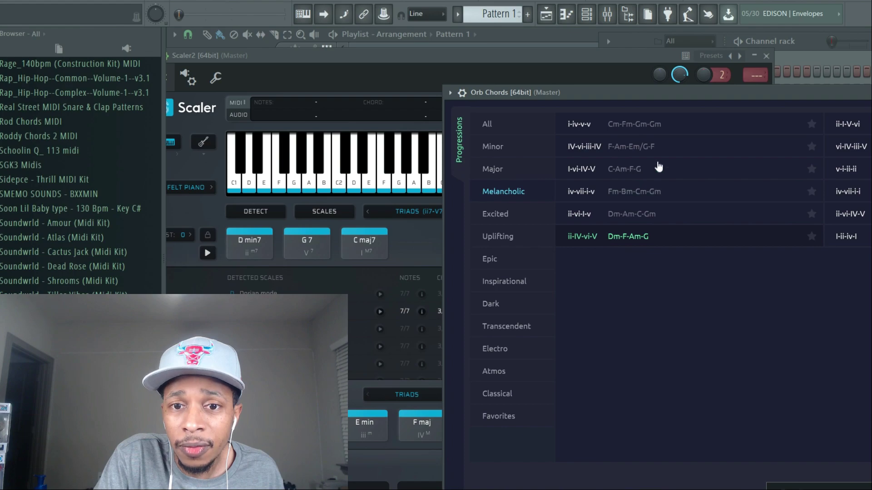
pyautogui.moveTo(722, 94); pyautogui.dragTo(470, 83)
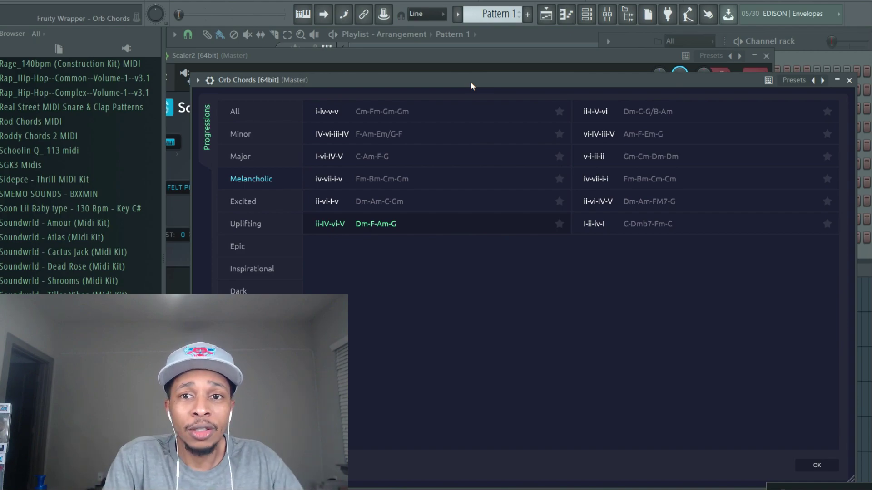
# - Add a Purity channel to the Channel rack using the 020 Delay Piano preset
pyautogui.press('F6')
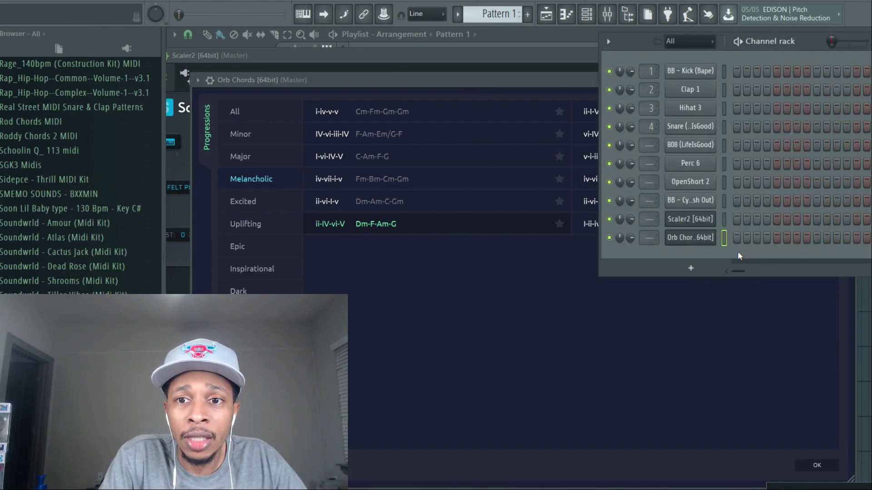
pyautogui.click(689, 269)
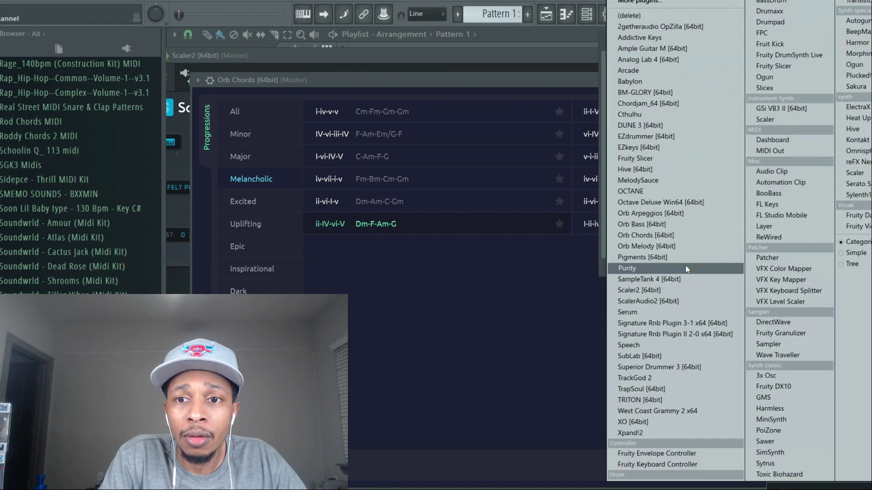
pyautogui.click(668, 268)
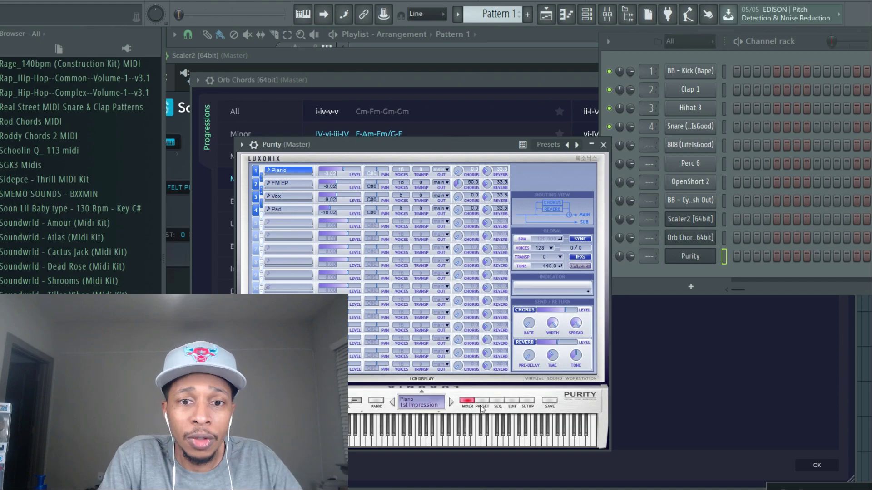
pyautogui.click(481, 401)
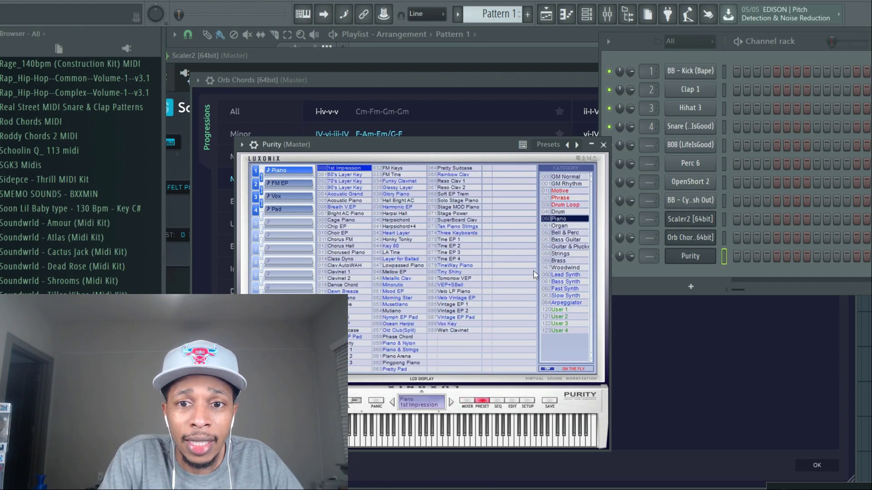
pyautogui.click(349, 299)
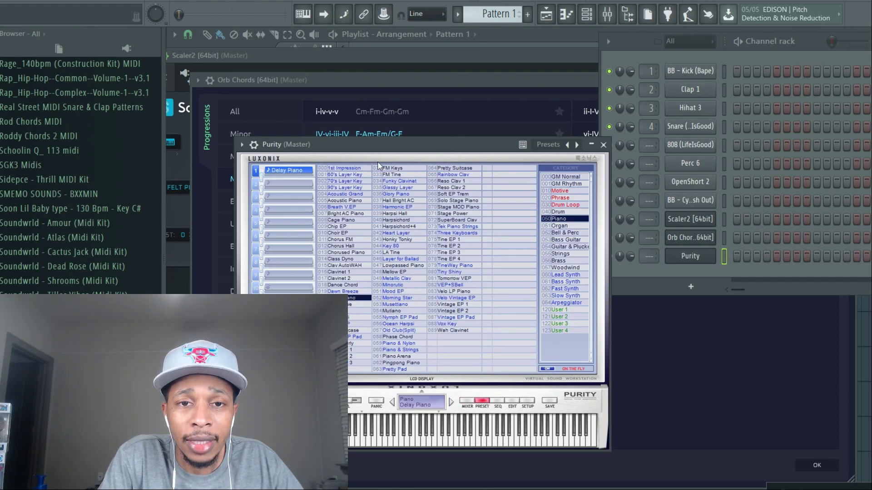
pyautogui.moveTo(377, 143); pyautogui.dragTo(835, 317)
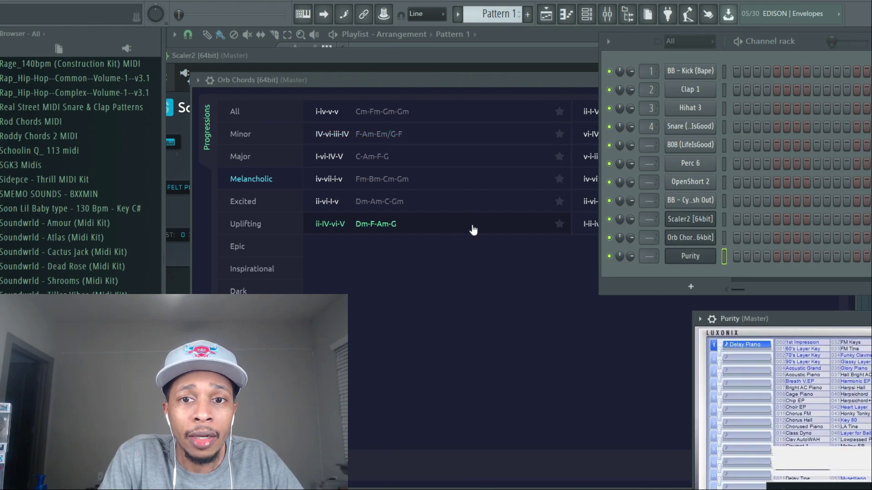
# - Load the Dm-F-Am-G progression into Orb Chords' editor and play it
pyautogui.moveTo(547, 76); pyautogui.dragTo(521, 25)
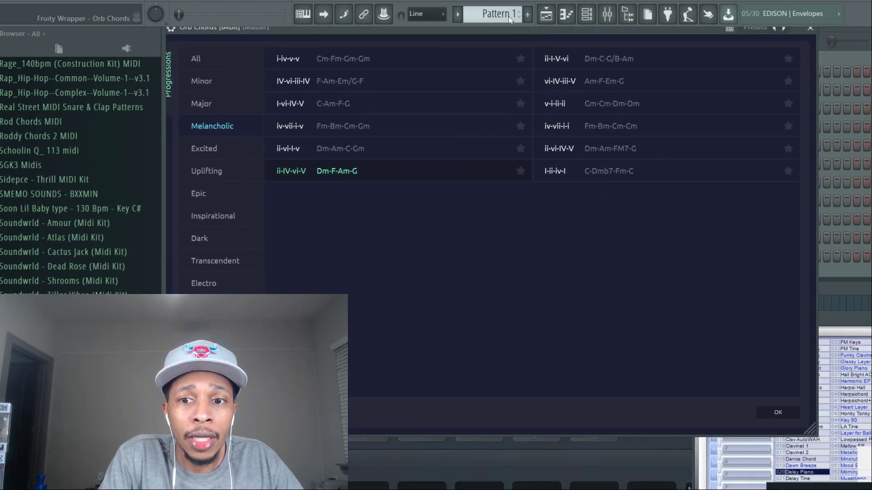
pyautogui.click(778, 414)
pyautogui.click(386, 144)
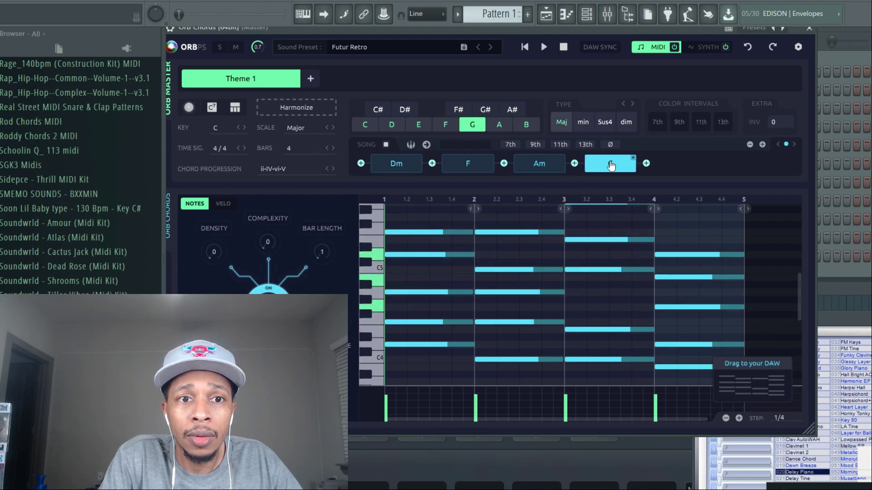
# - Drop the Orb Chords MIDI onto Purity and add an Orb Melody channel following Dm-F-Am-G
pyautogui.moveTo(657, 29); pyautogui.dragTo(476, 47)
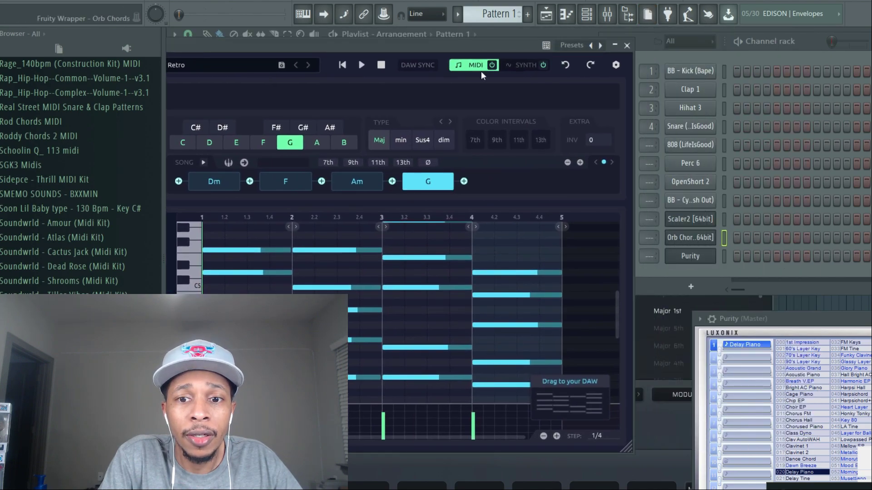
pyautogui.moveTo(560, 399); pyautogui.dragTo(693, 261)
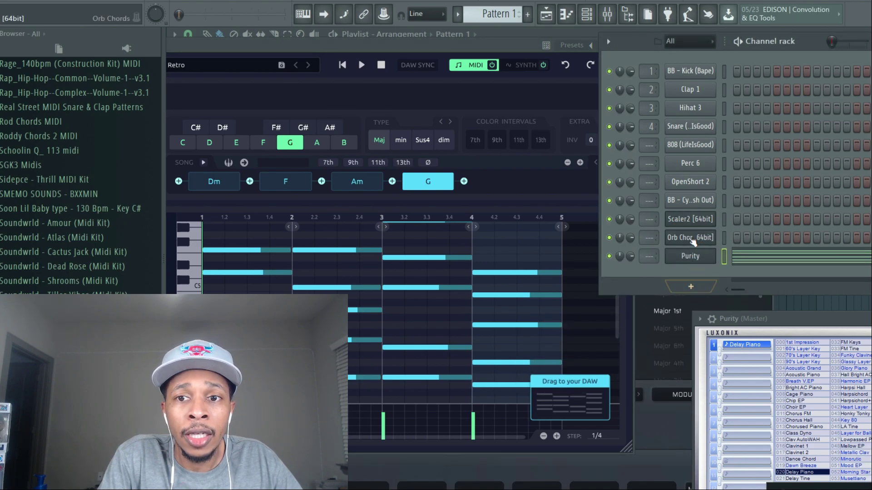
pyautogui.click(690, 287)
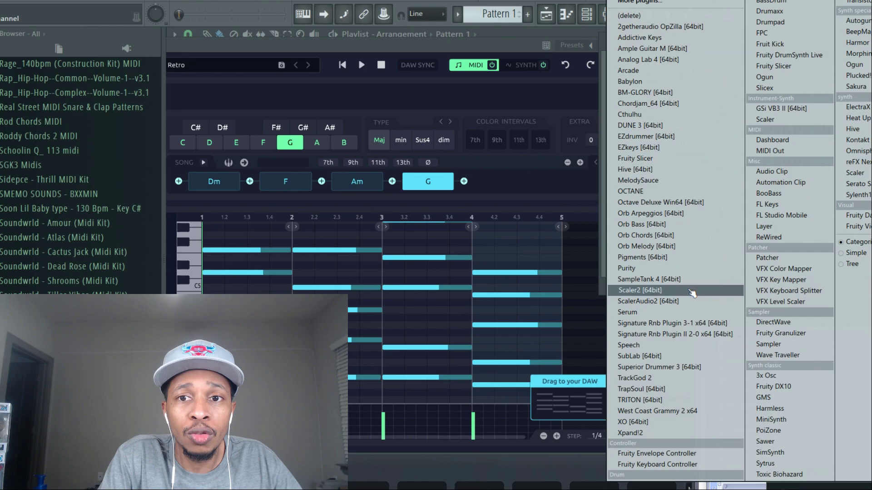
pyautogui.click(653, 249)
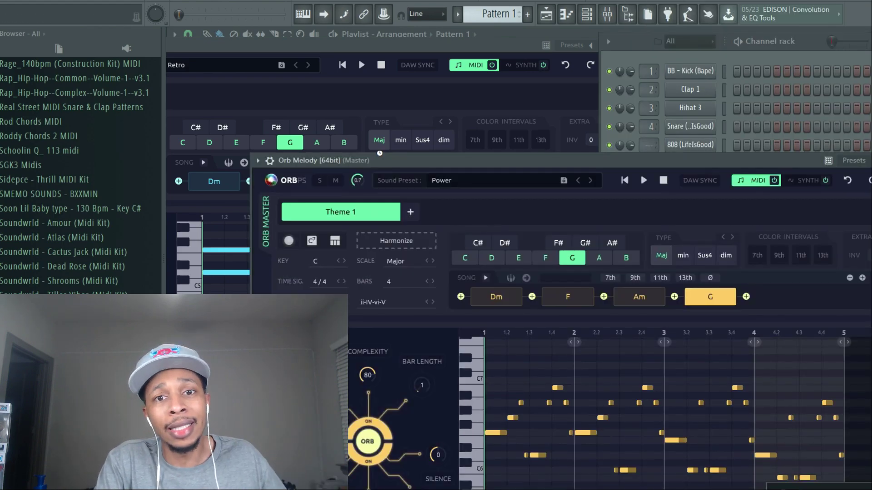
# - Clone the Purity channel into Purity #2 and drop the Orb Melody MIDI onto it
pyautogui.moveTo(487, 159); pyautogui.dragTo(199, 45)
pyautogui.rightClick(699, 266)
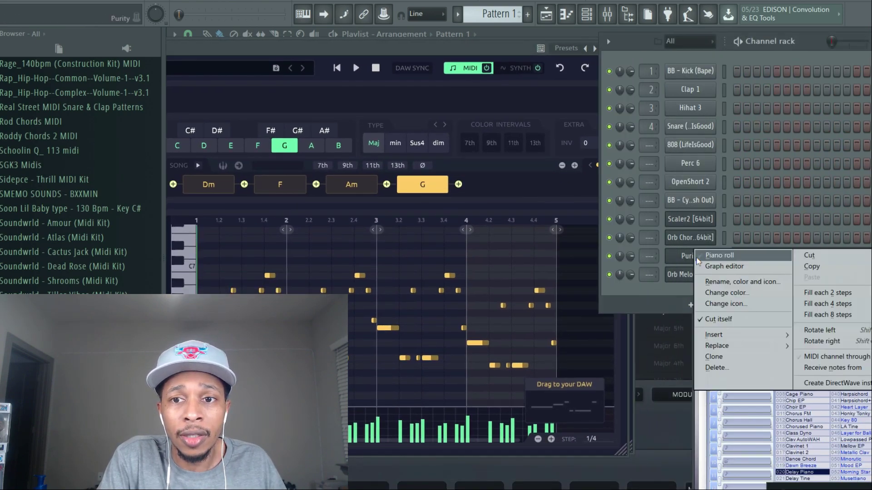
pyautogui.click(741, 357)
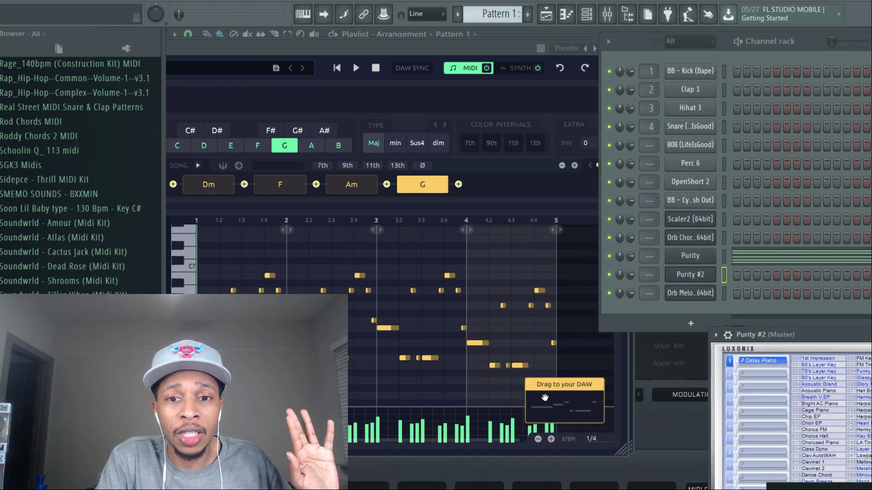
pyautogui.moveTo(544, 398); pyautogui.dragTo(701, 274)
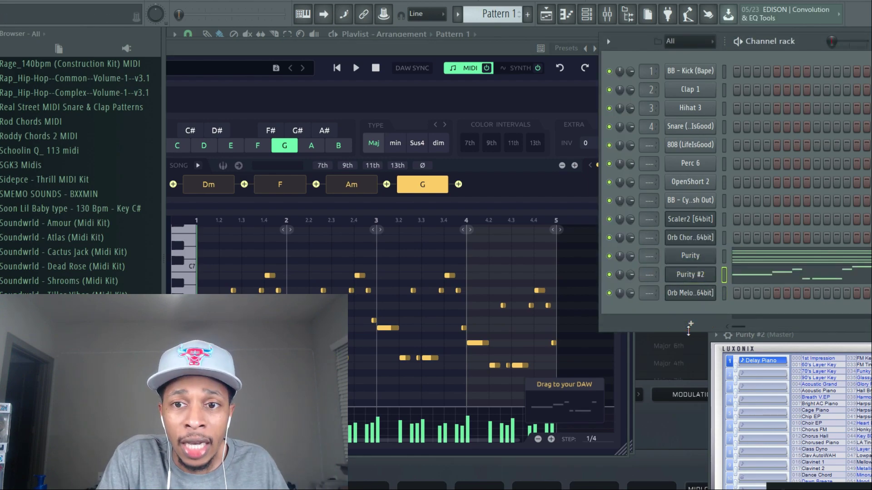
# - Clone Purity #2 to create a Purity #3 channel
pyautogui.rightClick(690, 277)
pyautogui.click(722, 376)
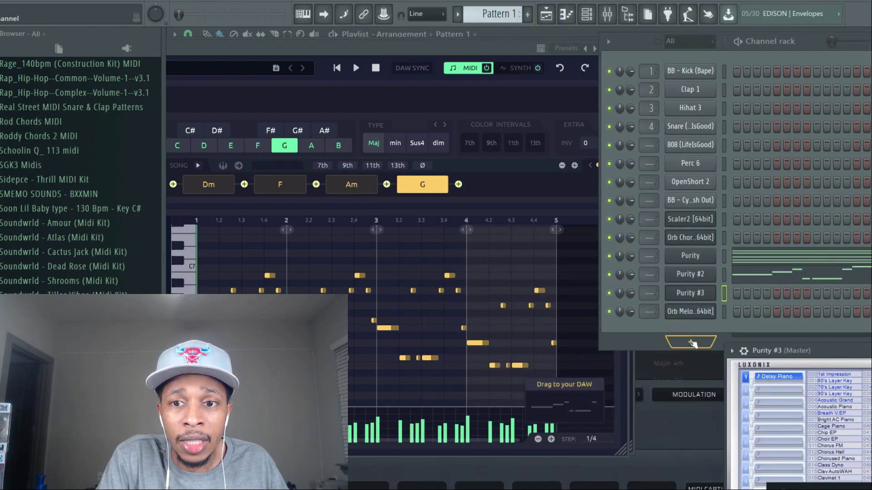
pyautogui.click(692, 344)
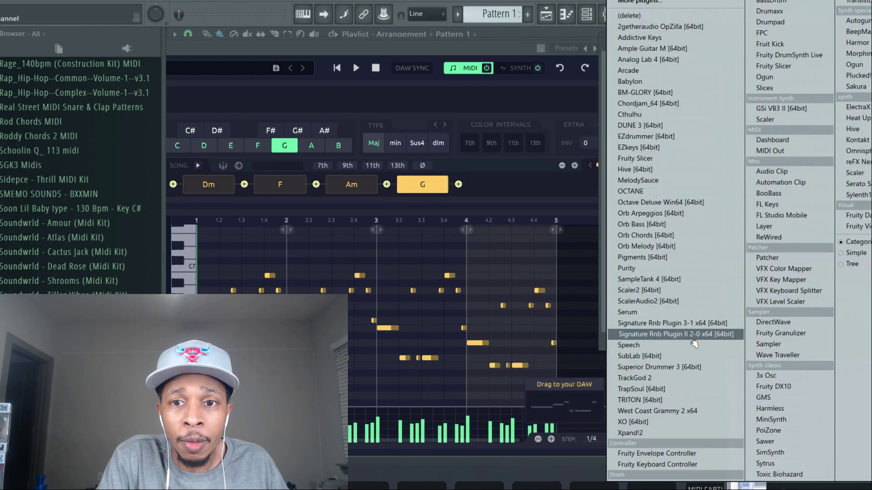
# - Add an Orb Arpeggios channel and set Purity #3 to the Arpeggiator Space Harp sound
pyautogui.click(638, 214)
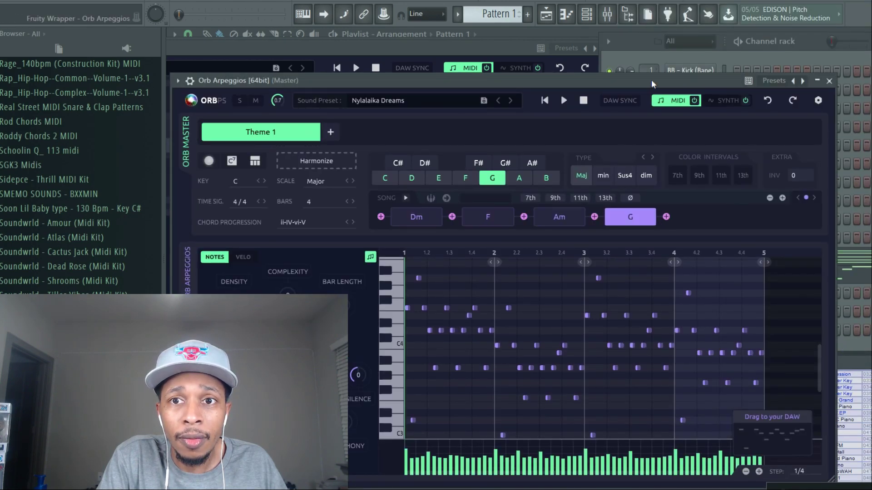
pyautogui.moveTo(651, 80); pyautogui.dragTo(319, 29)
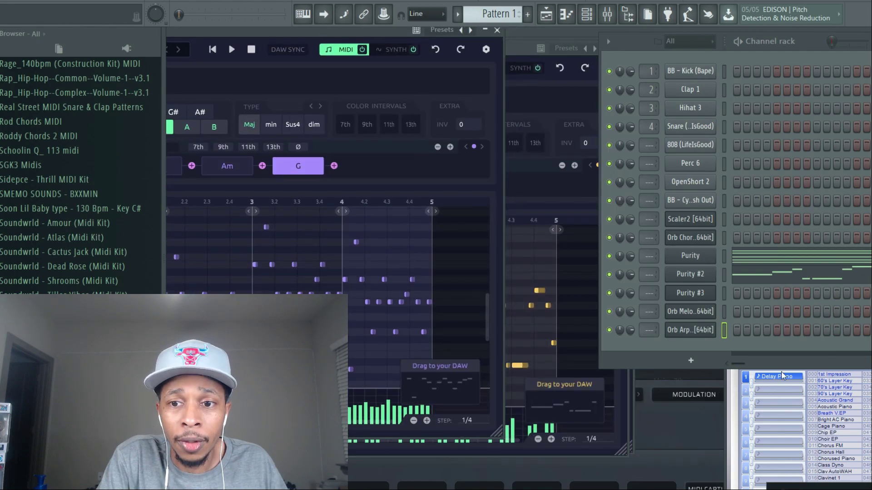
pyautogui.click(688, 292)
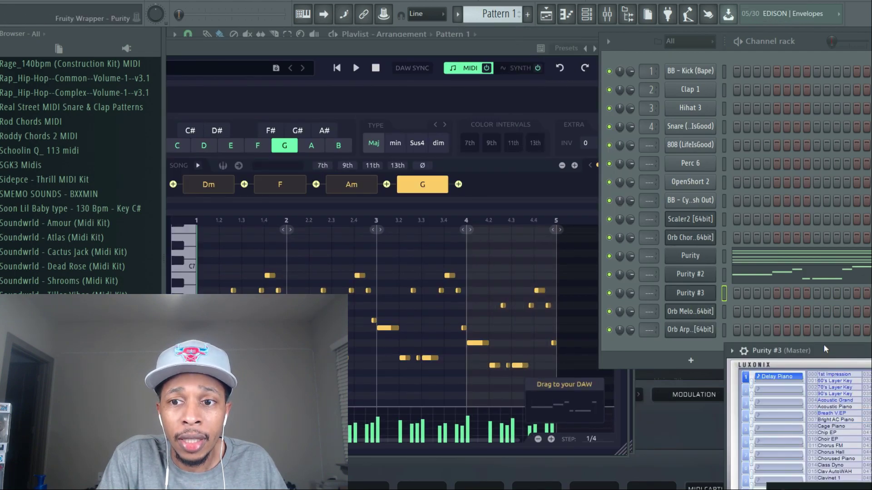
pyautogui.moveTo(824, 349); pyautogui.dragTo(479, 124)
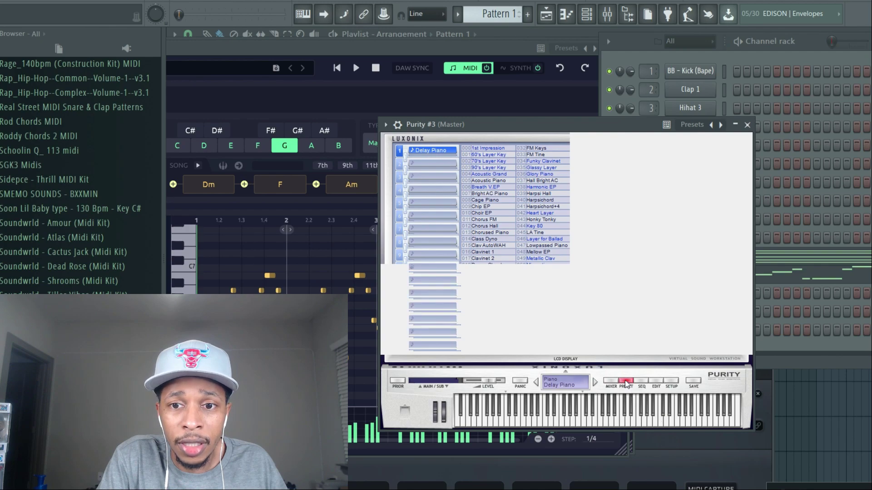
pyautogui.click(507, 252)
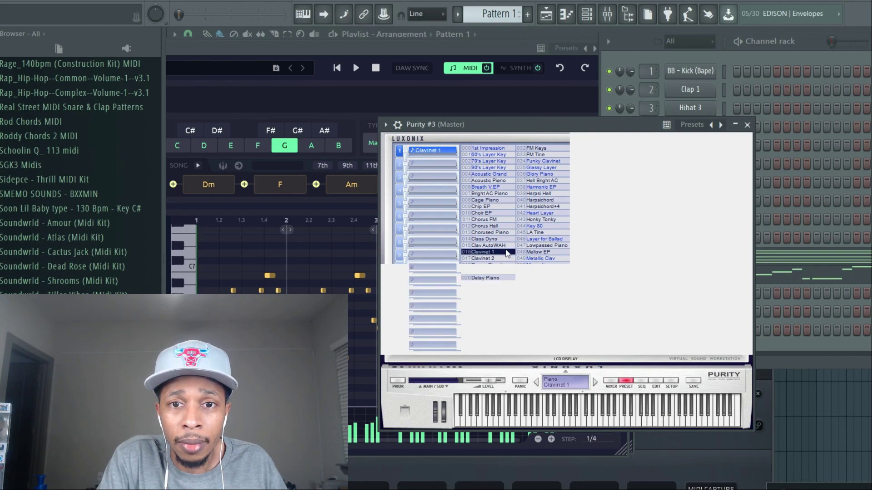
pyautogui.click(746, 125)
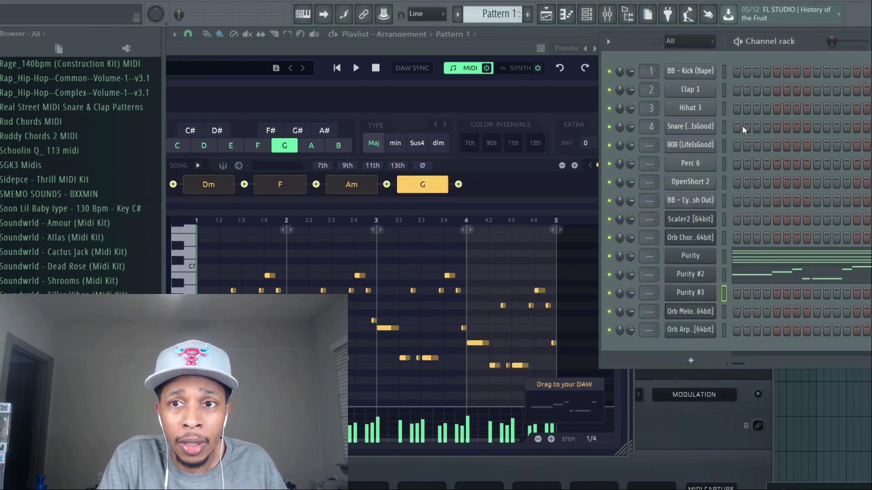
pyautogui.click(685, 274)
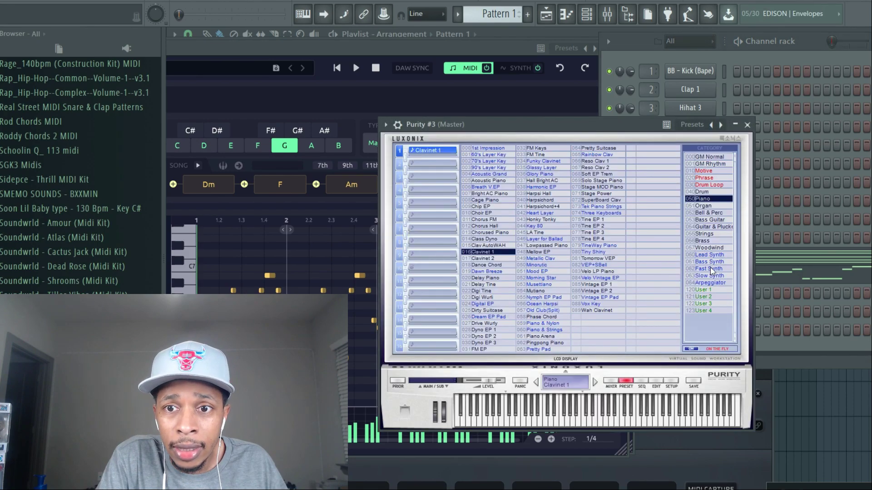
pyautogui.click(710, 283)
pyautogui.click(553, 241)
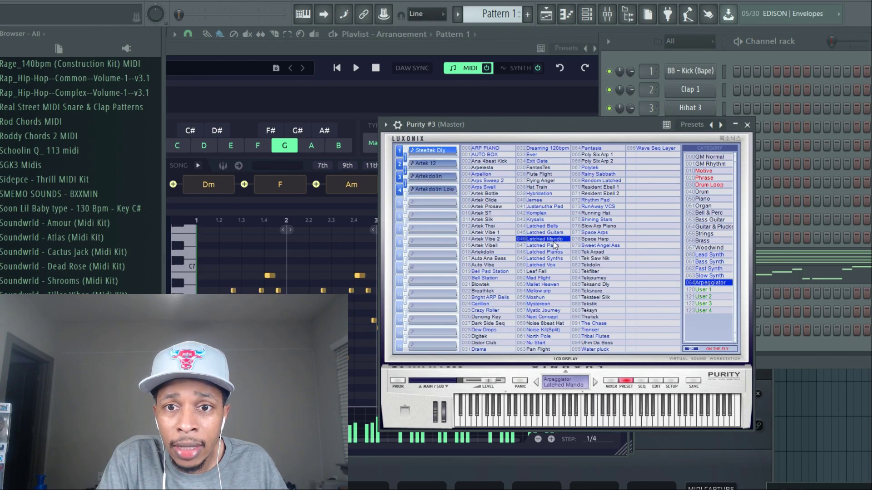
pyautogui.click(598, 239)
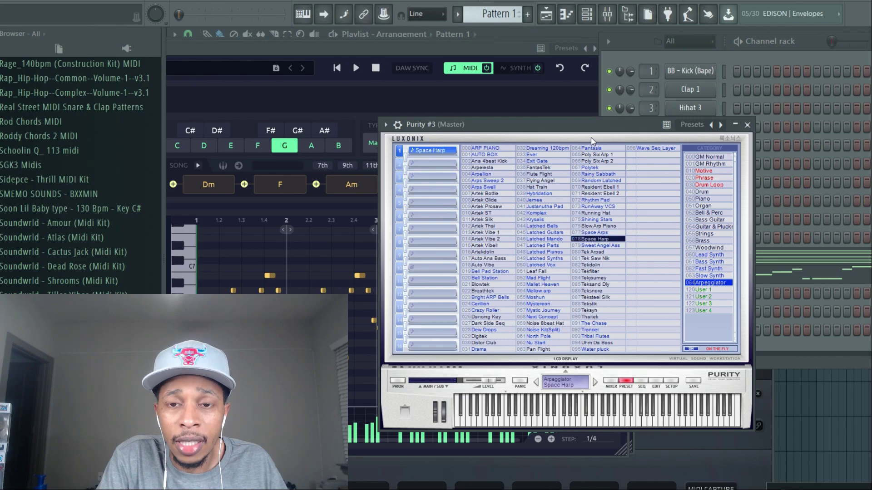
# - Drop the Orb Arpeggios MIDI onto the Purity #3 channel
pyautogui.moveTo(585, 124); pyautogui.dragTo(870, 372)
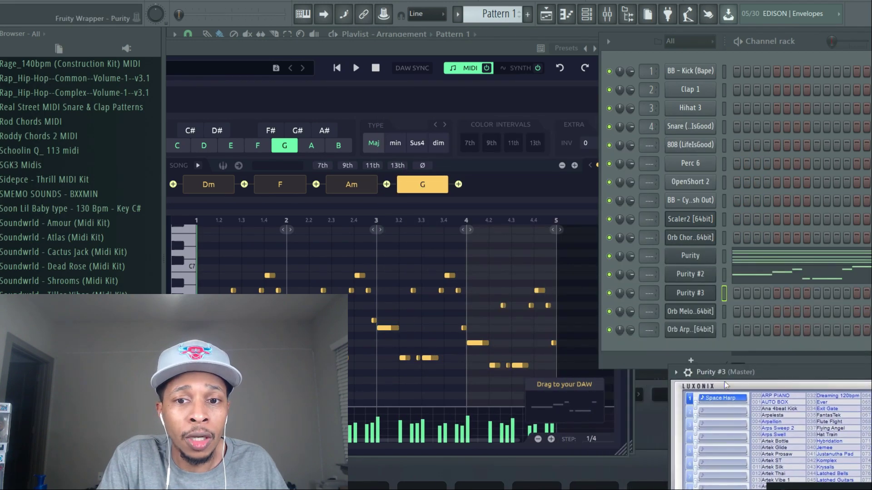
pyautogui.moveTo(554, 404); pyautogui.dragTo(683, 297)
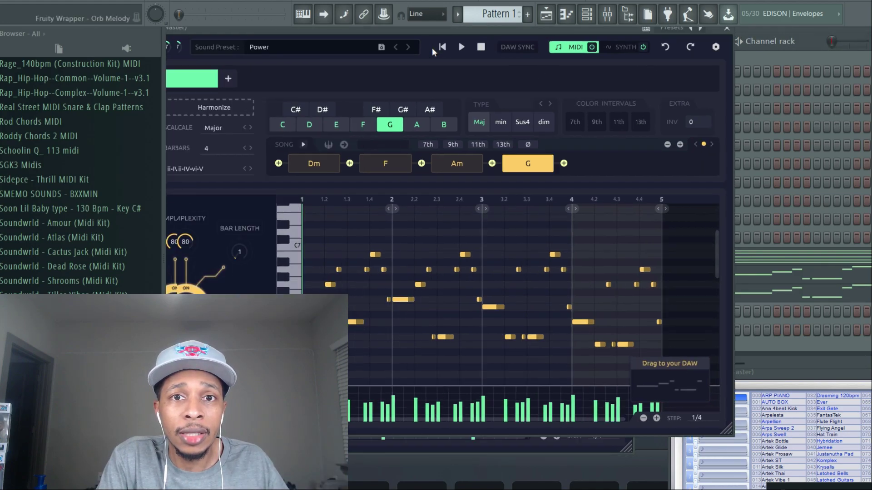
pyautogui.moveTo(432, 47); pyautogui.dragTo(546, 364)
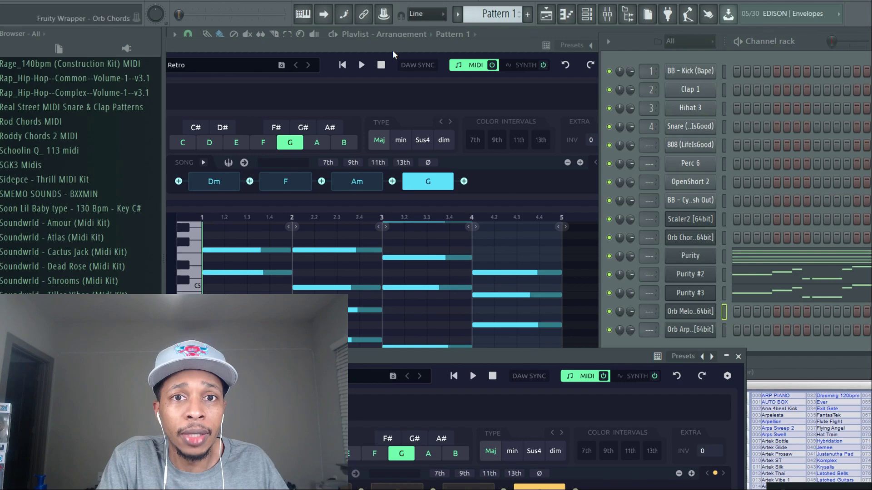
pyautogui.moveTo(392, 50); pyautogui.dragTo(640, 386)
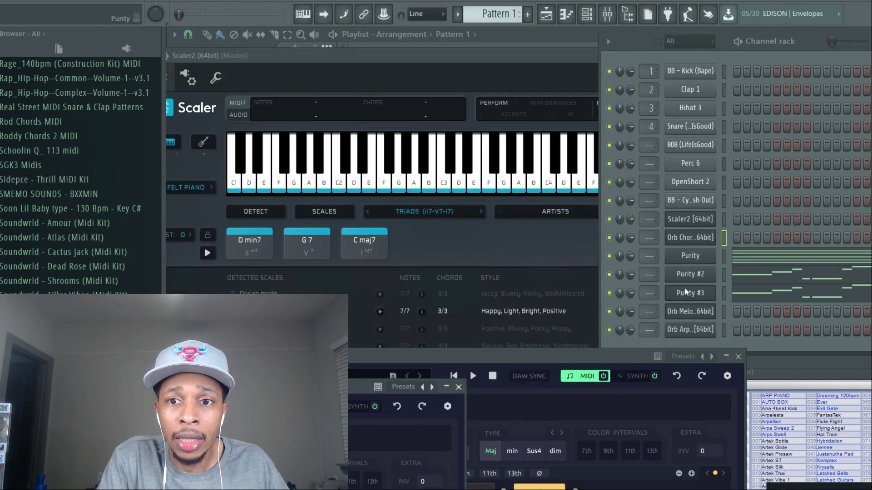
pyautogui.click(691, 312)
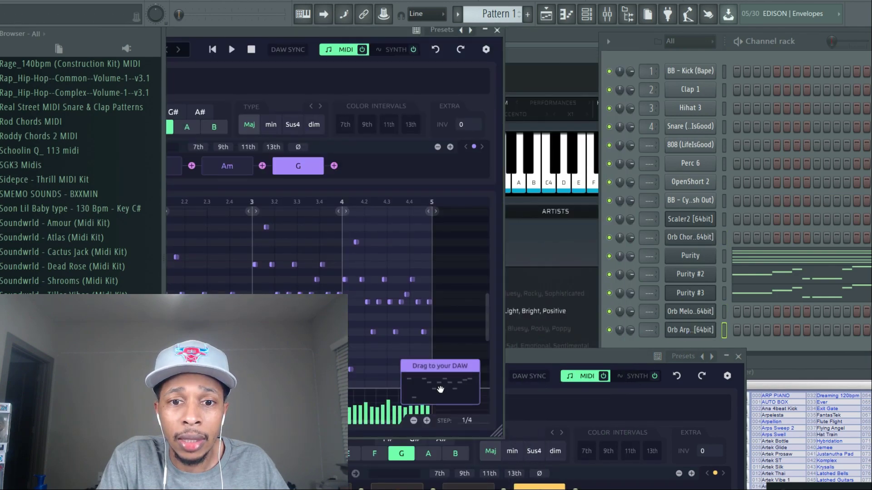
pyautogui.moveTo(442, 389); pyautogui.dragTo(706, 292)
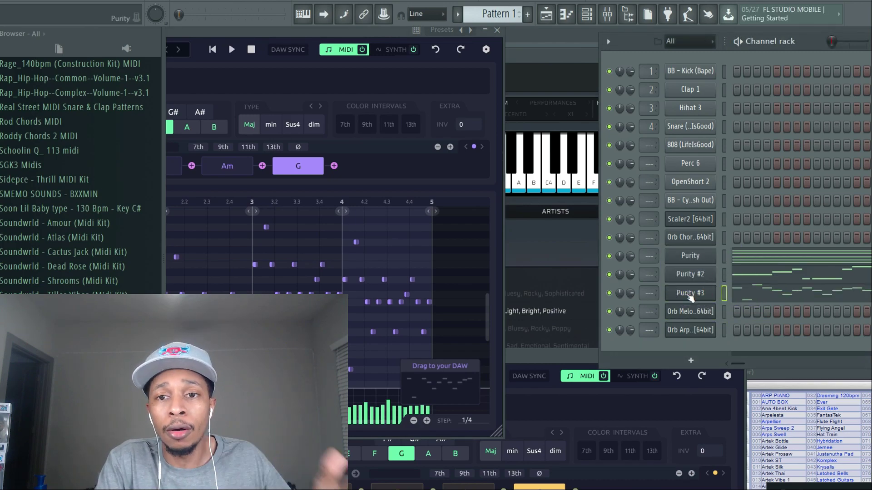
pyautogui.click(690, 361)
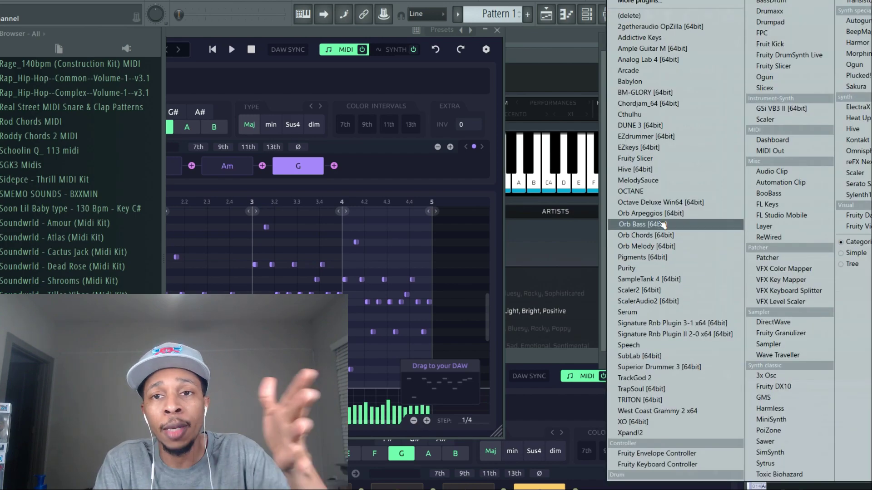
# - Add an Orb Bass channel and a fourth Purity instrument channel
pyautogui.click(662, 225)
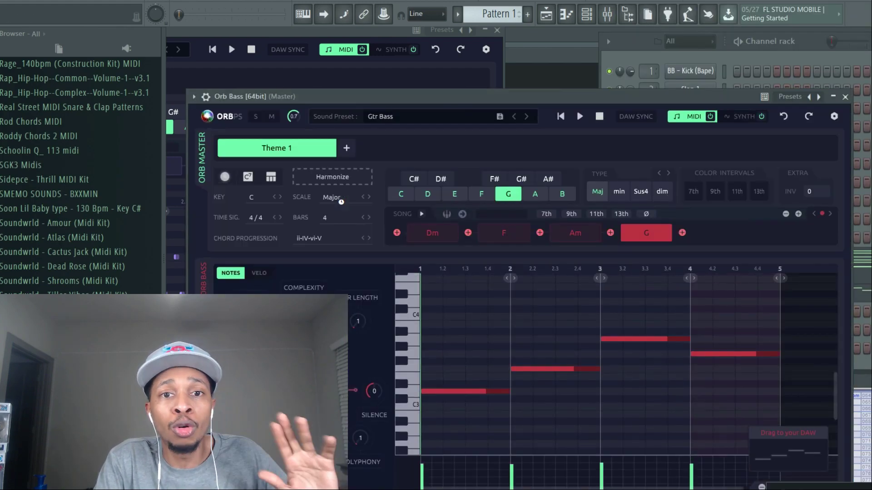
pyautogui.moveTo(675, 100); pyautogui.dragTo(356, 39)
pyautogui.click(691, 380)
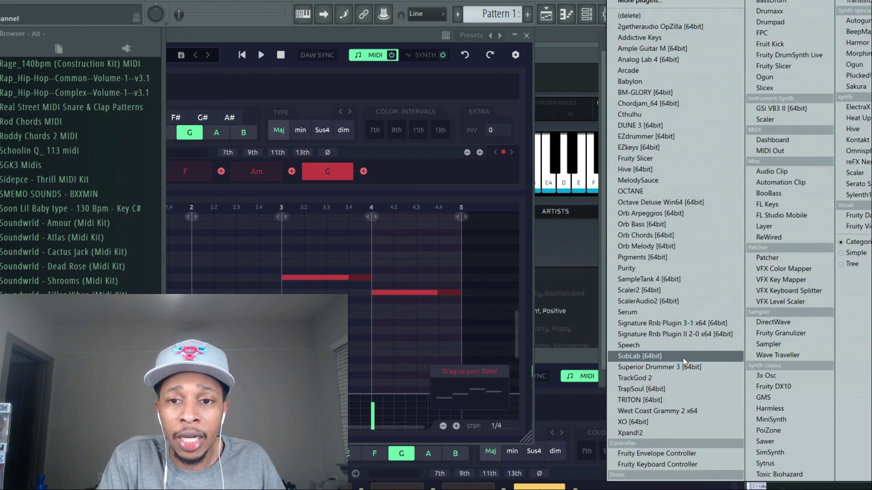
pyautogui.click(654, 268)
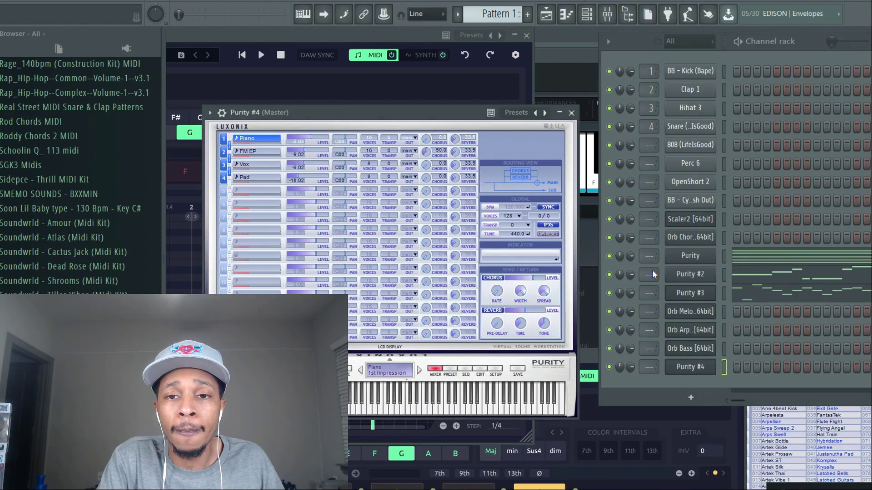
# - Set Purity #4 to the FM BassGuitar sound and drop the Orb Bass MIDI onto it
pyautogui.click(452, 369)
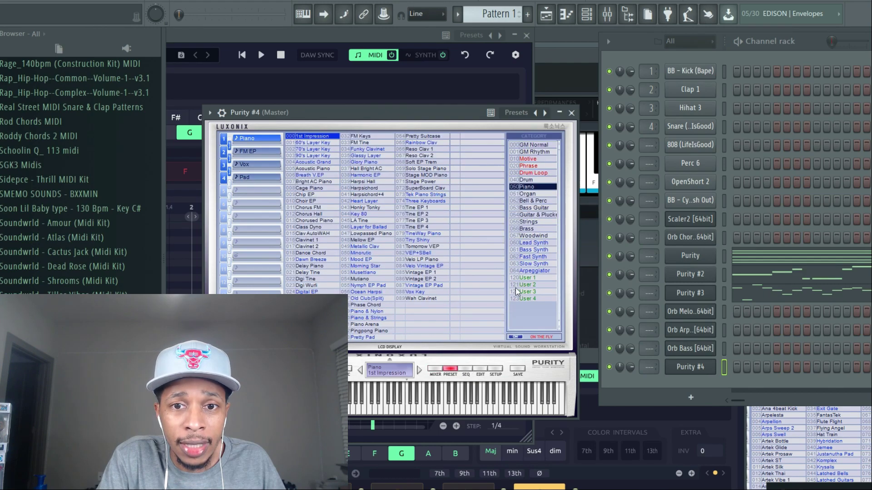
pyautogui.click(536, 208)
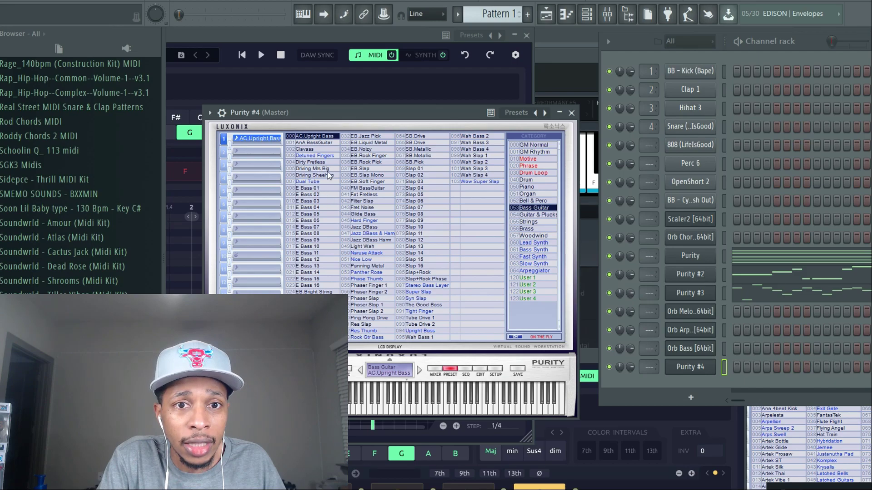
pyautogui.click(363, 201)
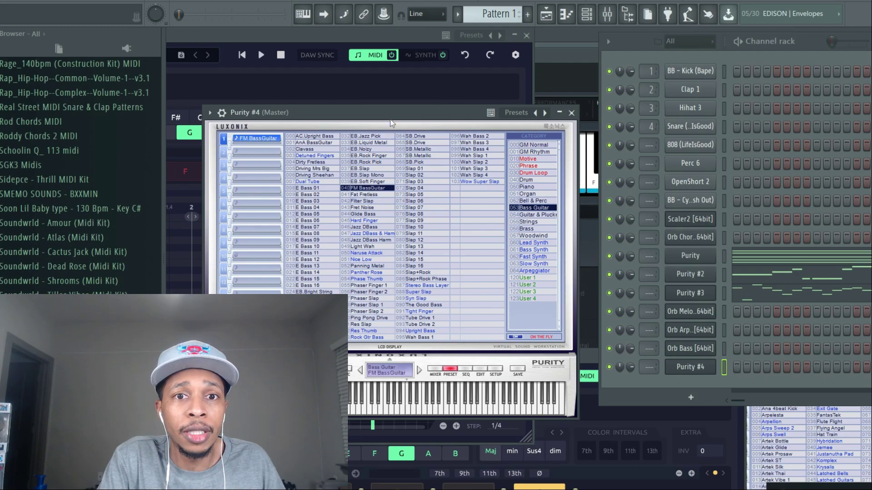
pyautogui.moveTo(318, 112); pyautogui.dragTo(803, 414)
pyautogui.moveTo(530, 396); pyautogui.dragTo(691, 370)
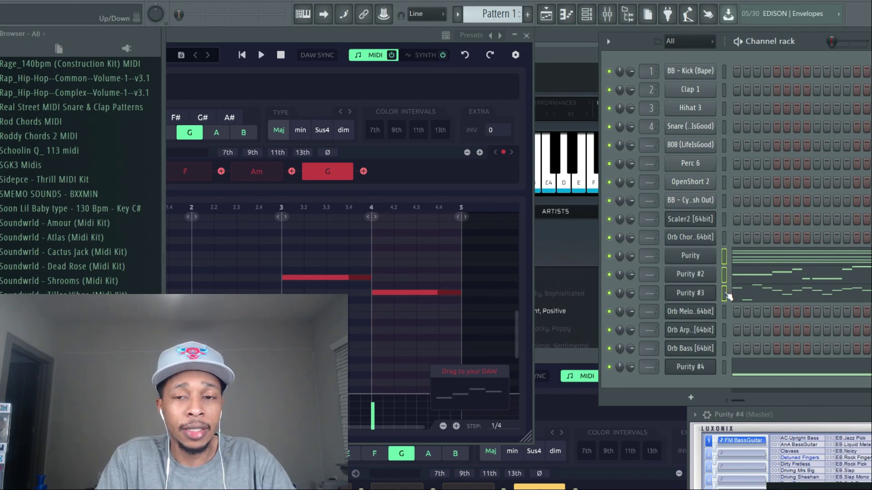
# - Move the four Purity channels to the top of the rack with Alt+Up and play the pattern
pyautogui.hotkey('alt', 'Up')
pyautogui.hotkey('alt', 'Up')
pyautogui.hotkey('alt', 'Up')
pyautogui.hotkey('alt', 'Up')
pyautogui.hotkey('alt', 'Up')
pyautogui.hotkey('alt', 'Up')
pyautogui.hotkey('alt', 'Up')
pyautogui.hotkey('alt', 'Up')
pyautogui.hotkey('alt', 'Up')
pyautogui.hotkey('alt', 'Up')
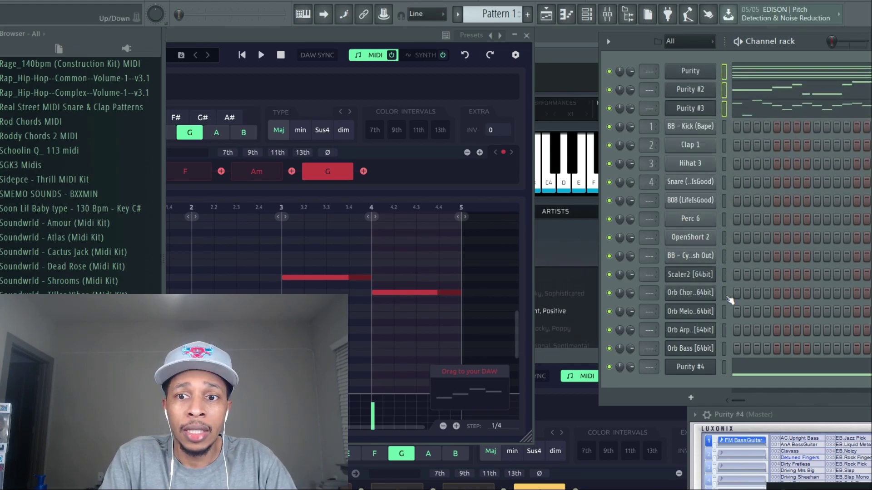
pyautogui.click(724, 368)
pyautogui.hotkey('alt', 'Up')
pyautogui.hotkey('alt', 'Up')
pyautogui.hotkey('alt', 'Up')
pyautogui.hotkey('alt', 'Up')
pyautogui.hotkey('alt', 'Up')
pyautogui.hotkey('alt', 'Up')
pyautogui.hotkey('alt', 'Up')
pyautogui.hotkey('alt', 'Up')
pyautogui.hotkey('alt', 'Up')
pyautogui.hotkey('alt', 'Up')
pyautogui.hotkey('alt', 'Up')
pyautogui.hotkey('alt', 'Up')
pyautogui.hotkey('alt', 'Up')
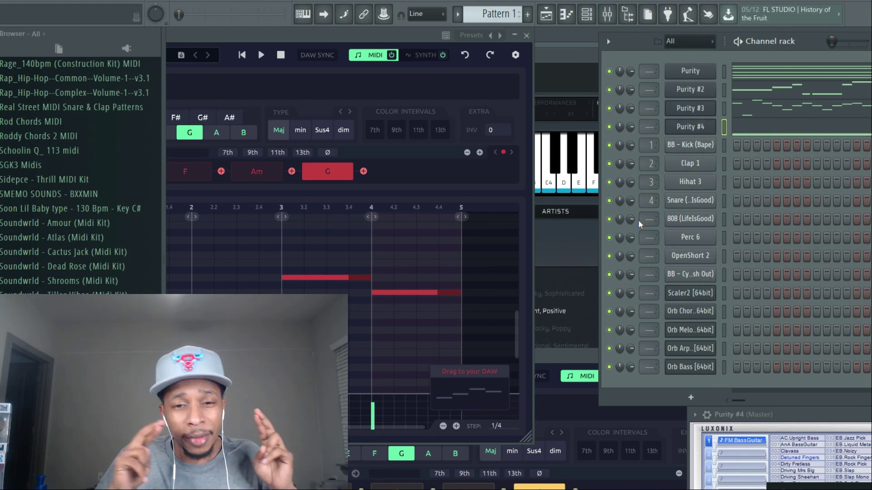
pyautogui.press('space')
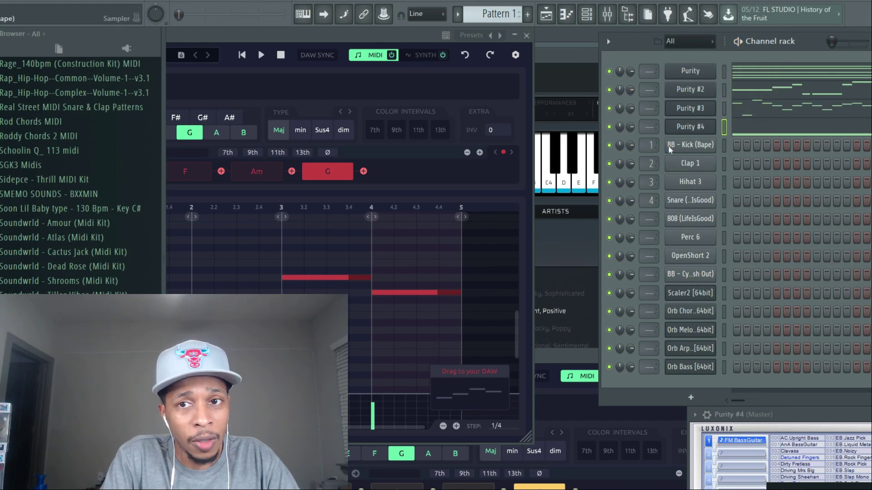
# - Open Purity #3's piano roll and turn on C Major scale highlighting
pyautogui.click(775, 109)
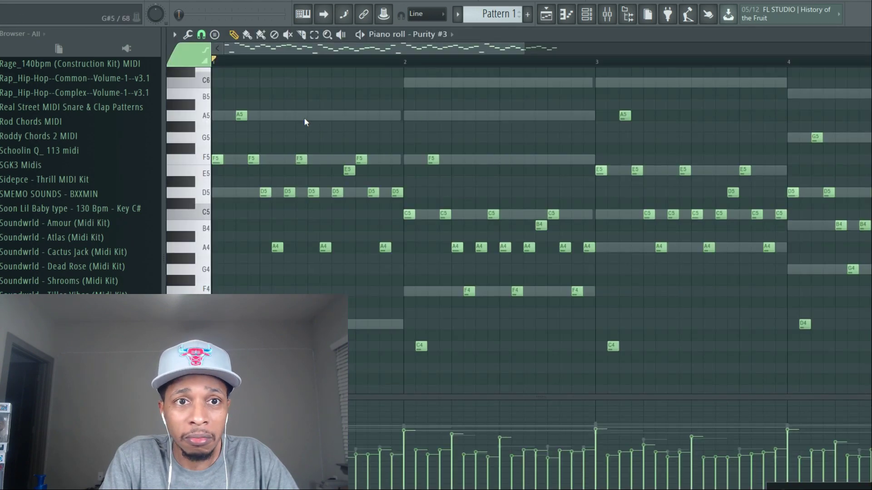
pyautogui.click(174, 35)
pyautogui.moveTo(204, 105)
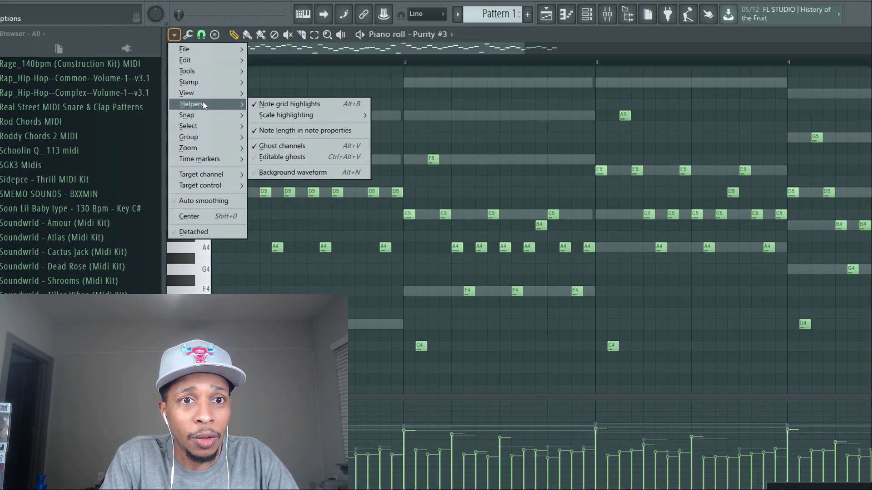
pyautogui.moveTo(263, 113)
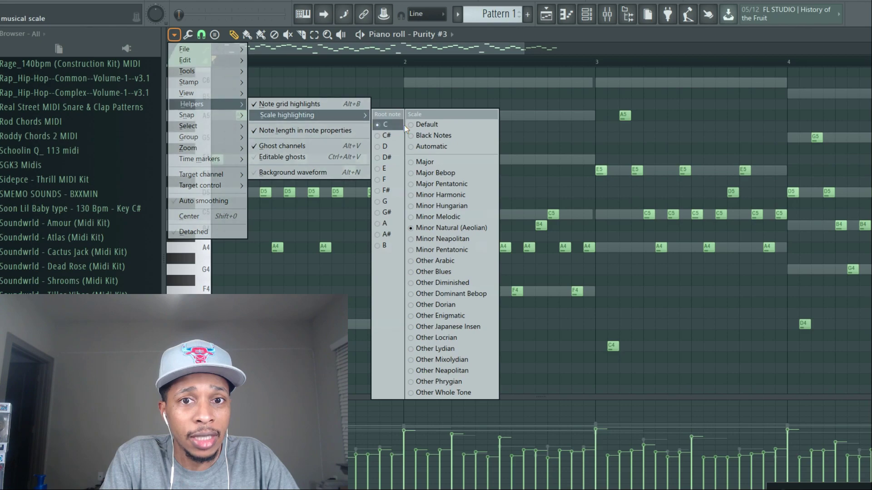
pyautogui.click(430, 164)
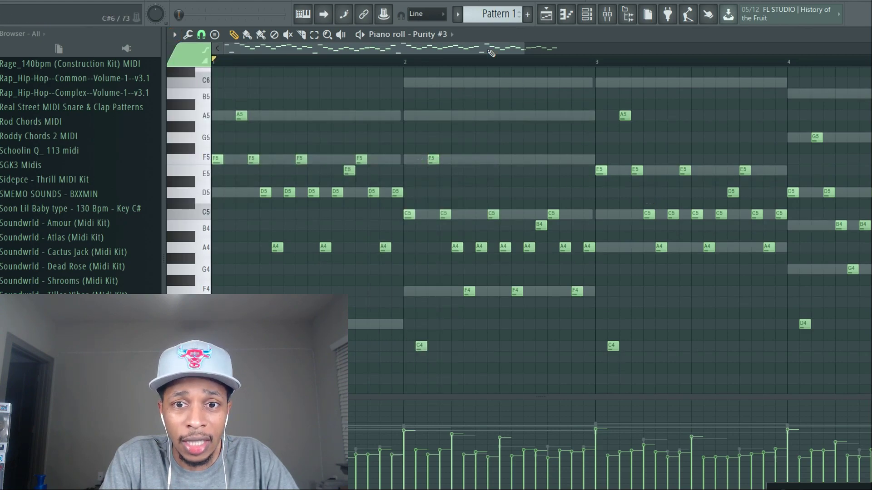
# - Load HH - 14, Kick - 3 and a snare MIDI from E-Trou - Matrix onto the hi-hat, kick and snare channels
pyautogui.press('F6')
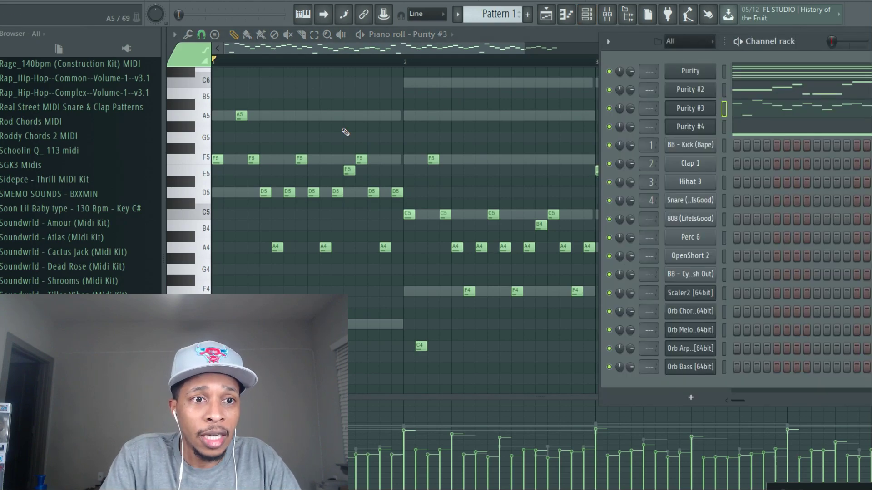
pyautogui.scroll(10, 34, 159)
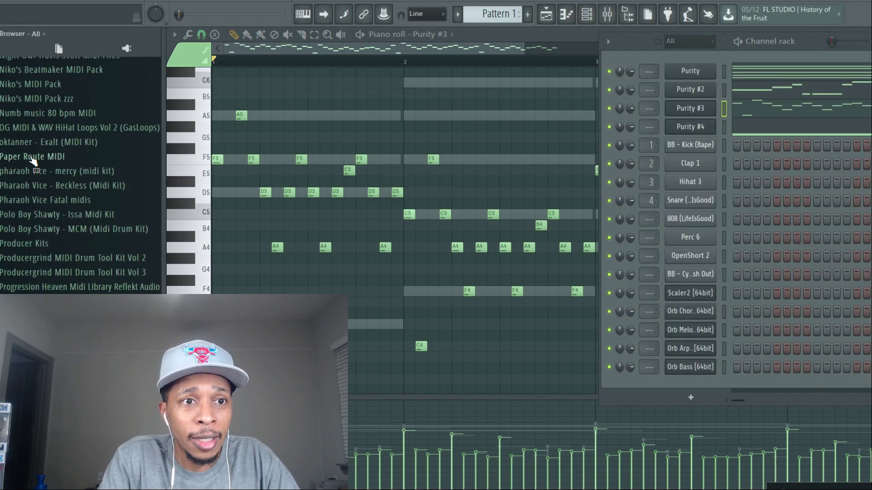
pyautogui.scroll(8, 27, 168)
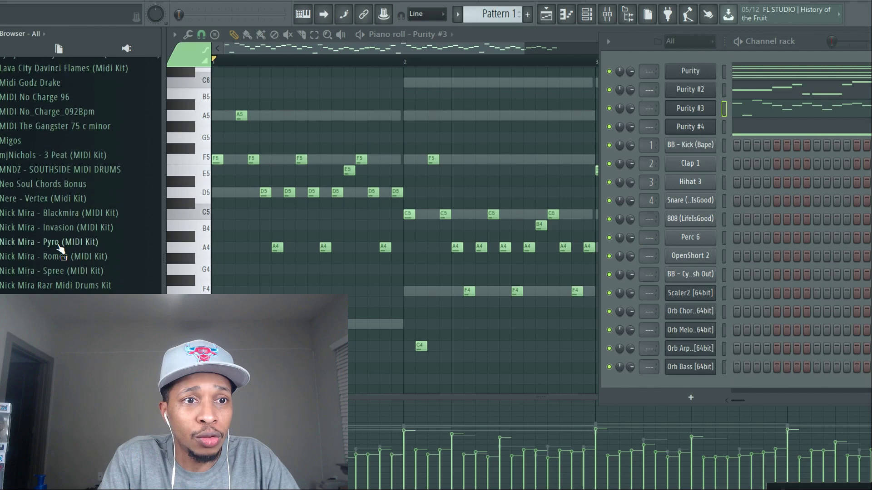
pyautogui.scroll(5, 60, 250)
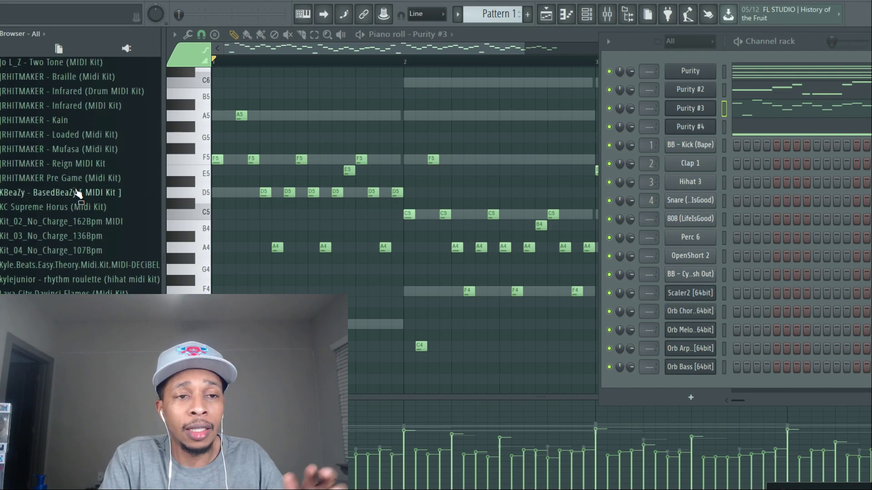
pyautogui.scroll(4, 77, 195)
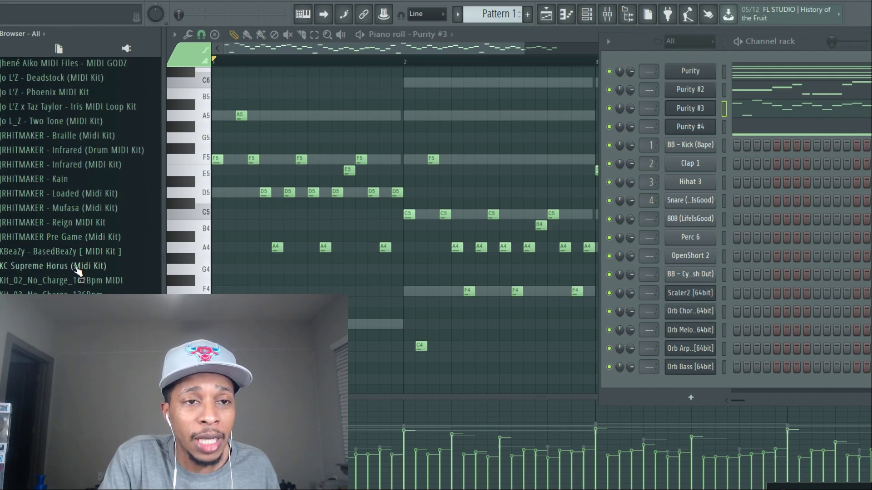
pyautogui.scroll(7, 77, 271)
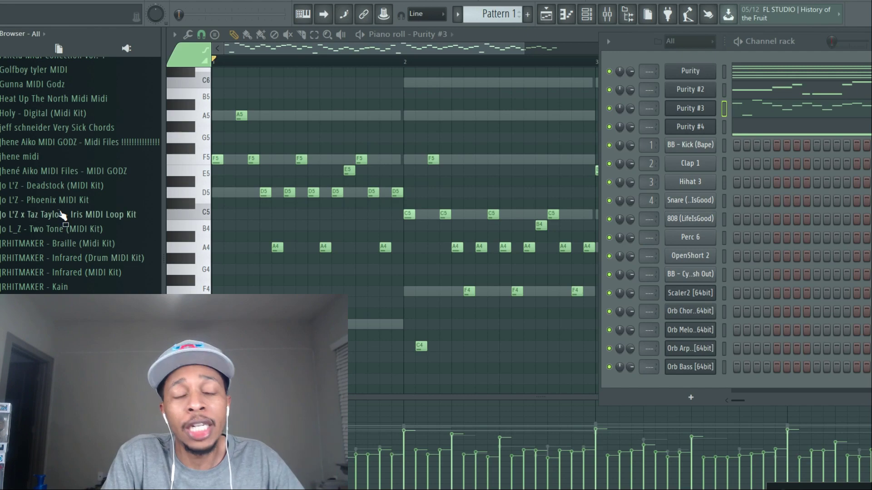
pyautogui.scroll(7, 62, 215)
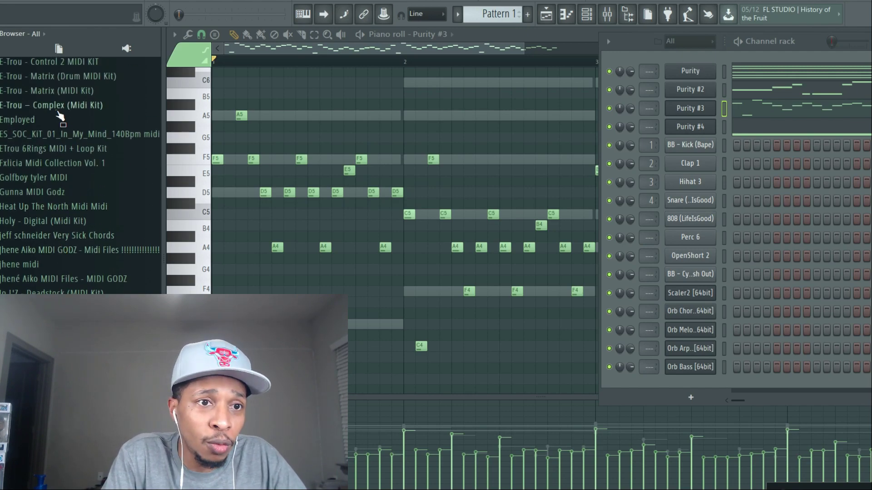
pyautogui.click(68, 78)
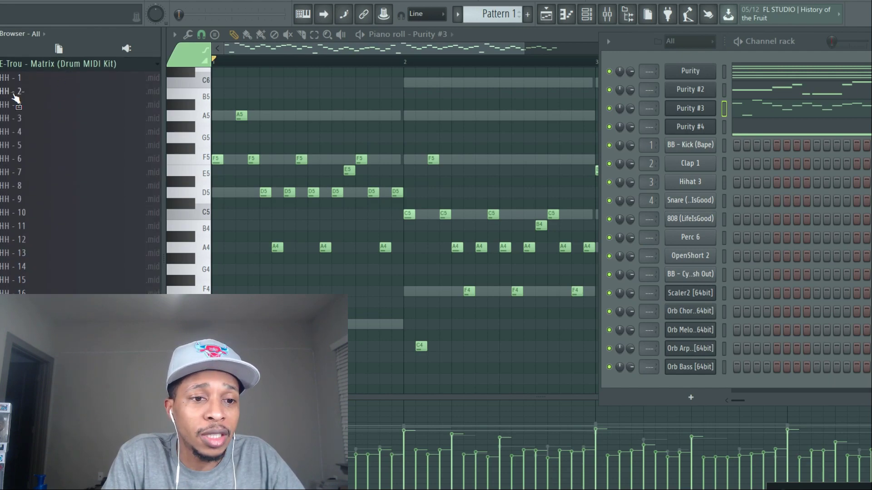
pyautogui.moveTo(12, 267); pyautogui.dragTo(683, 182)
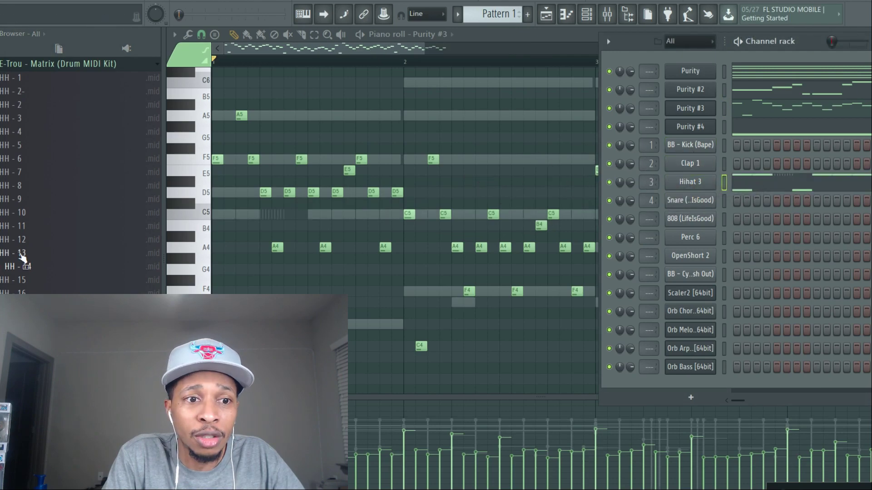
pyautogui.scroll(-15, 22, 258)
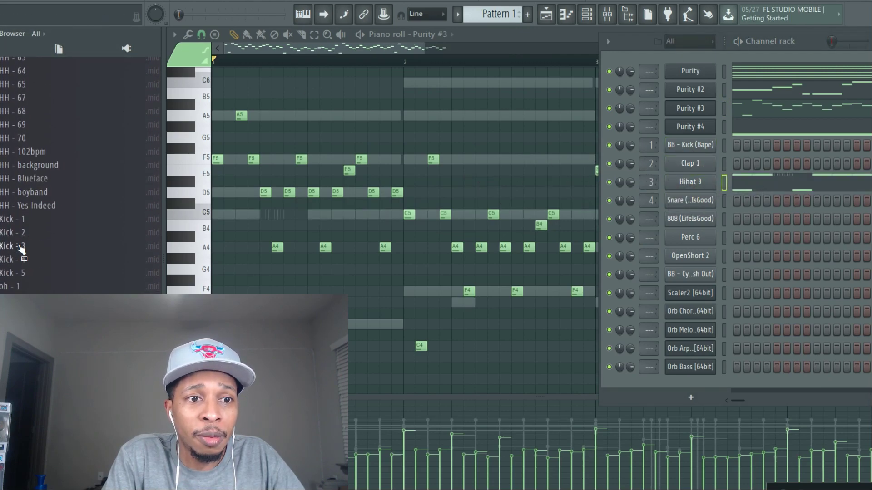
pyautogui.moveTo(20, 249); pyautogui.dragTo(677, 145)
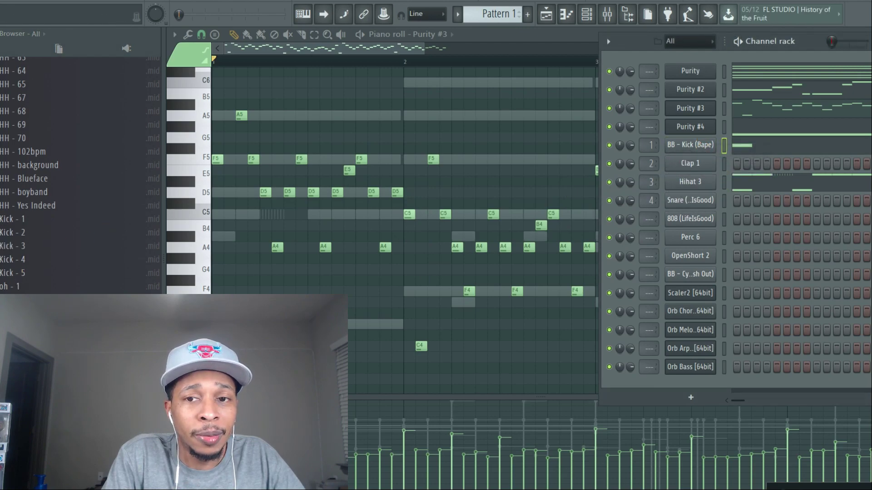
pyautogui.moveTo(18, 233); pyautogui.dragTo(696, 202)
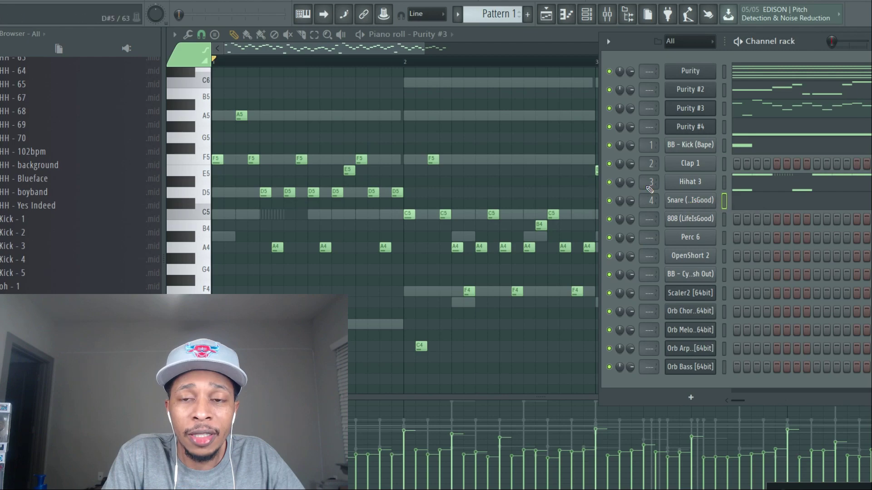
# - Open the Clap 1 pattern in the piano roll and play the beat from the start
pyautogui.click(724, 166)
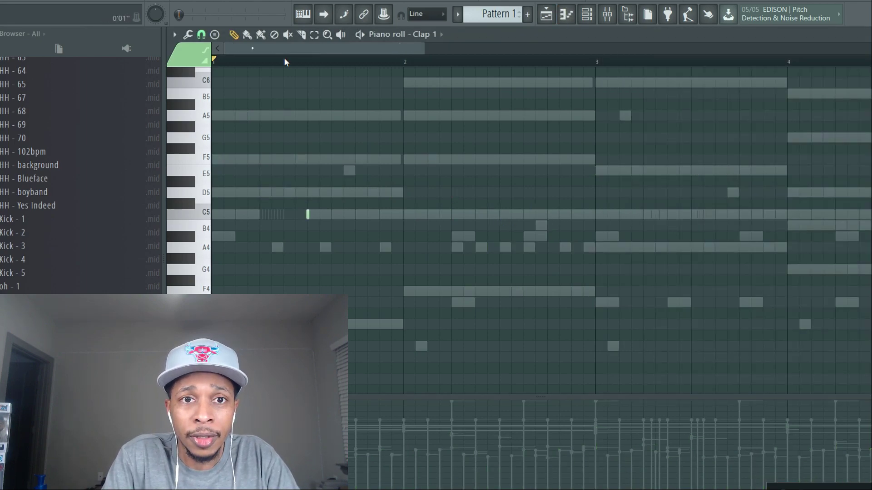
pyautogui.press('space')
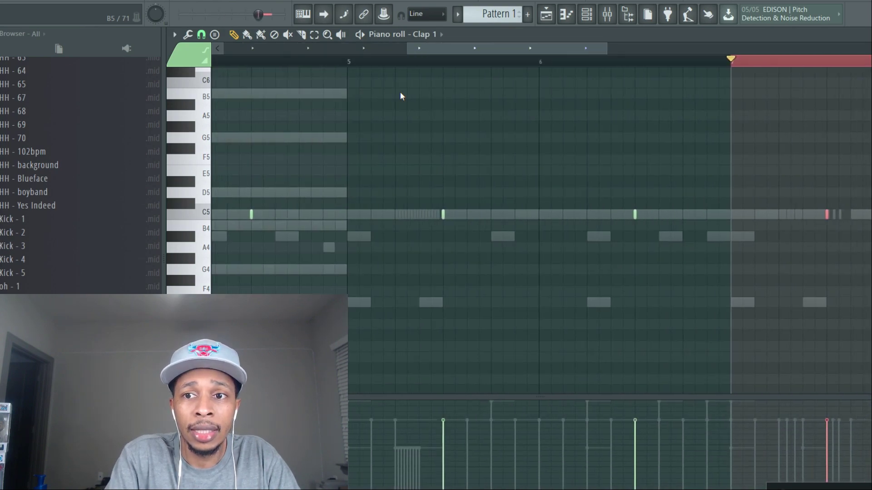
pyautogui.moveTo(604, 50); pyautogui.dragTo(783, 48)
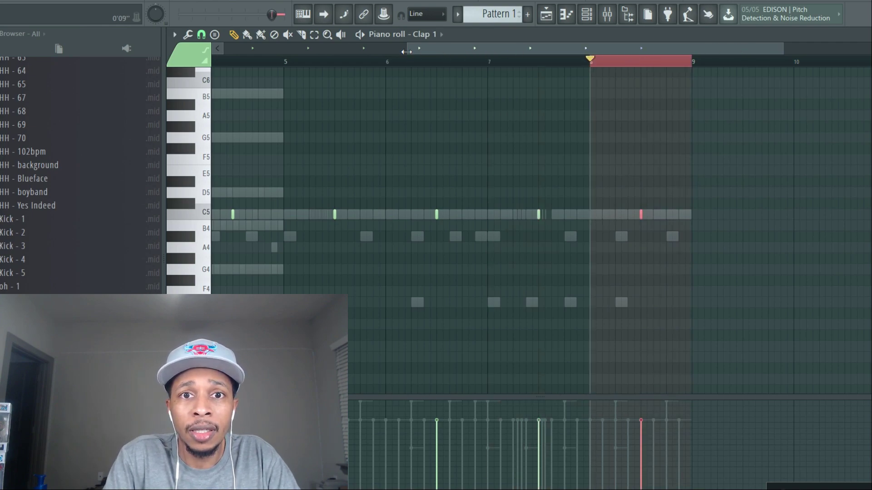
pyautogui.moveTo(405, 50); pyautogui.dragTo(219, 49)
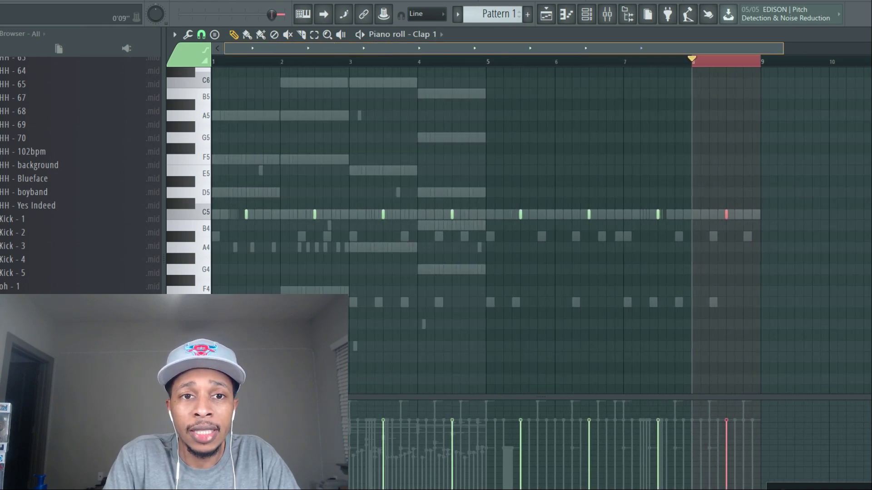
pyautogui.click(696, 65)
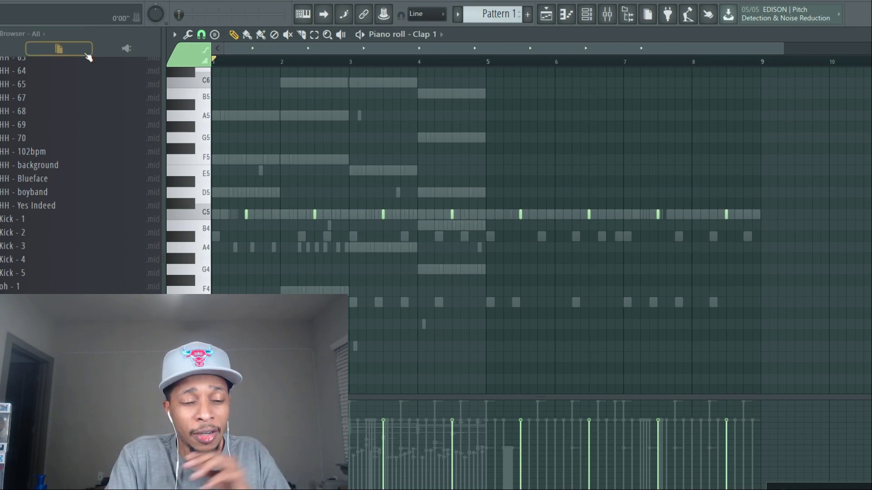
pyautogui.press('space')
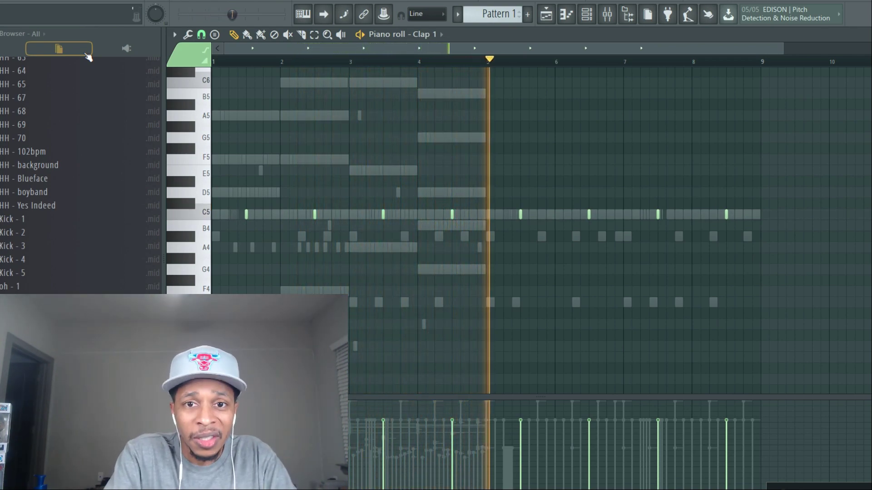
pyautogui.press('space')
# - Time-select bars 1 to 5 on the ruler and play the looped four bars
pyautogui.press('F6')
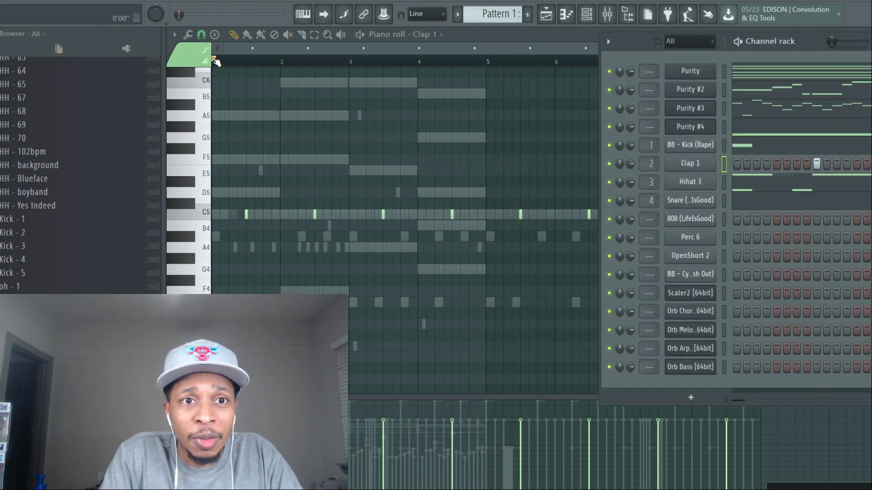
pyautogui.moveTo(216, 61); pyautogui.dragTo(487, 136)
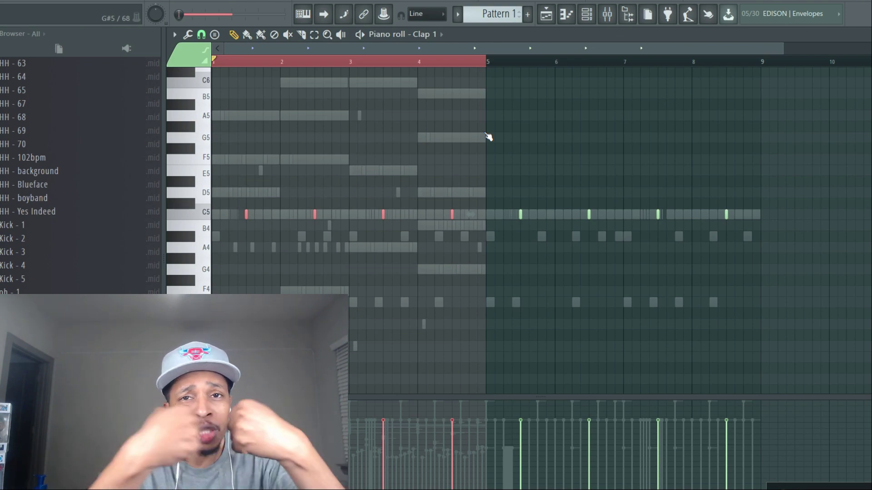
pyautogui.press('space')
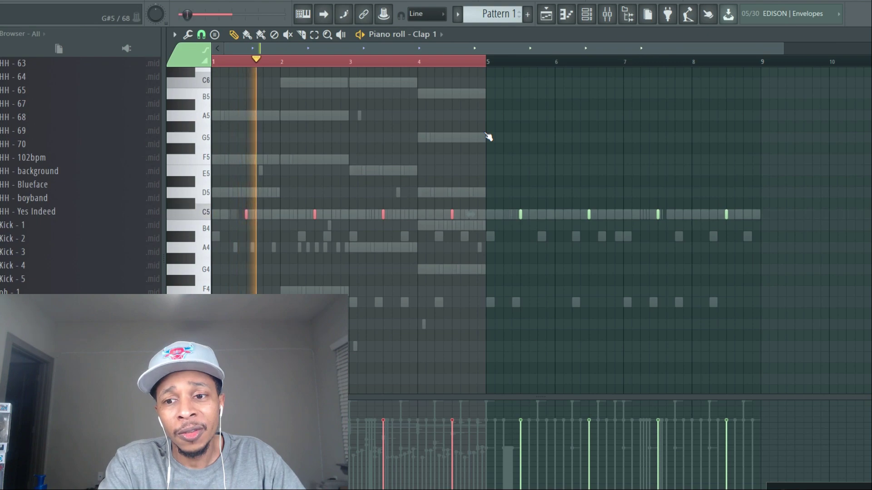